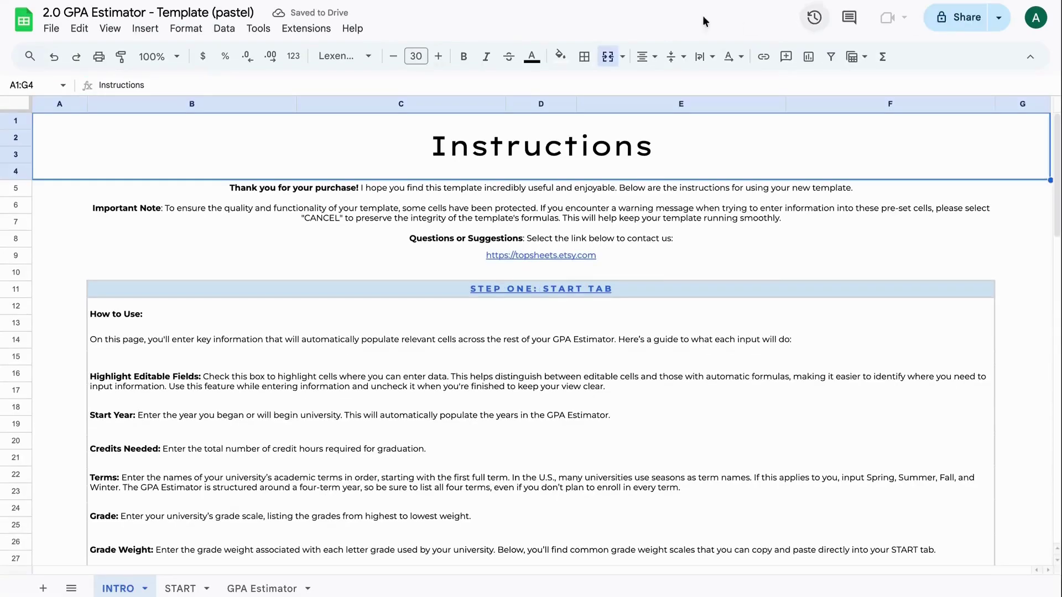
# Rename the spreadsheet copy to "2.0 GPA Estimator" by removing the template and pastel suffix.
pyautogui.click(147, 13)
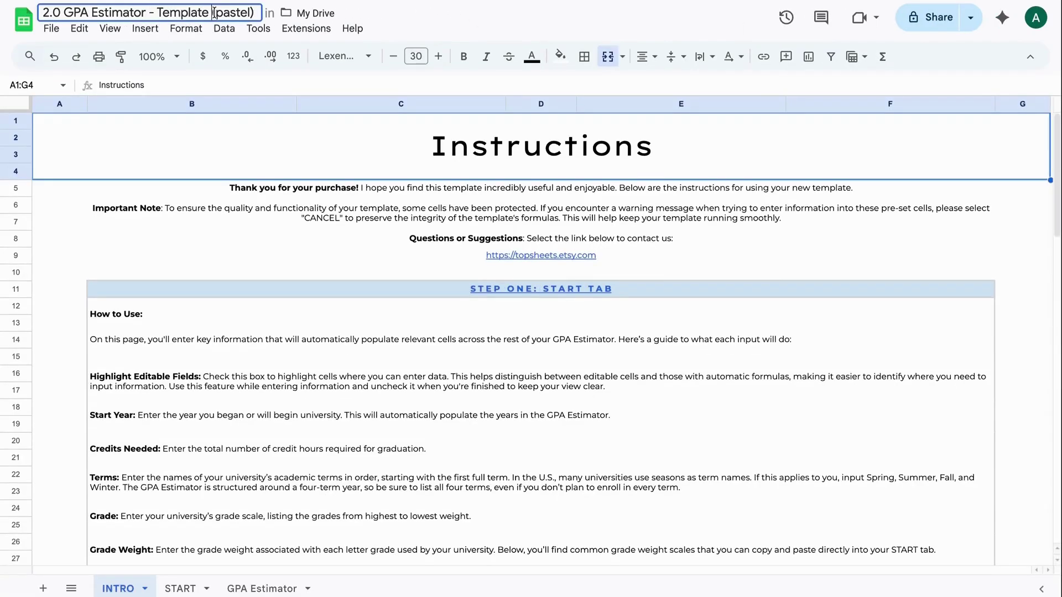
pyautogui.moveTo(255, 12); pyautogui.dragTo(150, 11)
pyautogui.press('BackSpace')
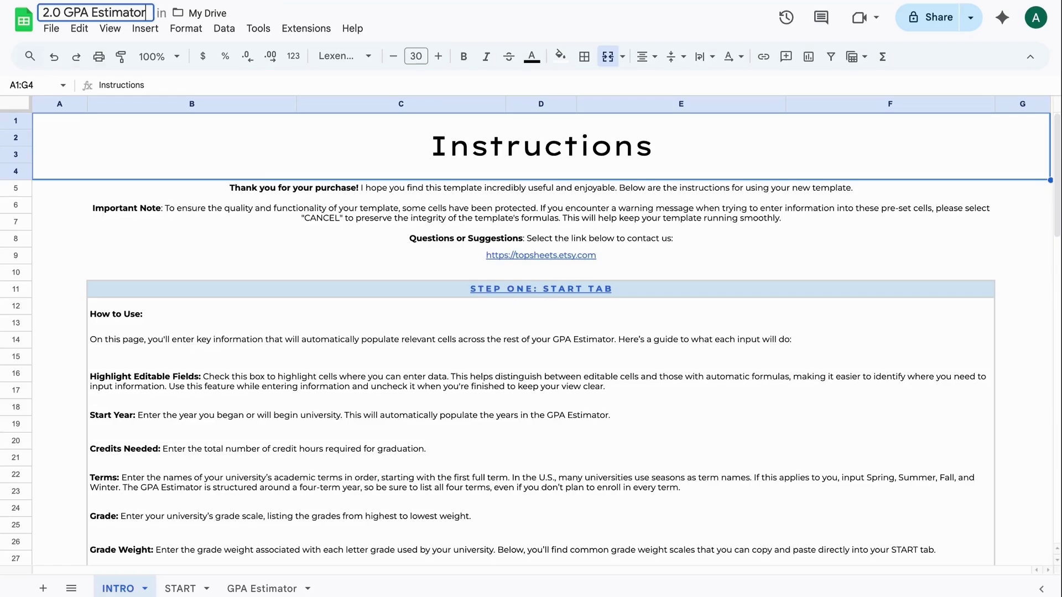
pyautogui.press('Return')
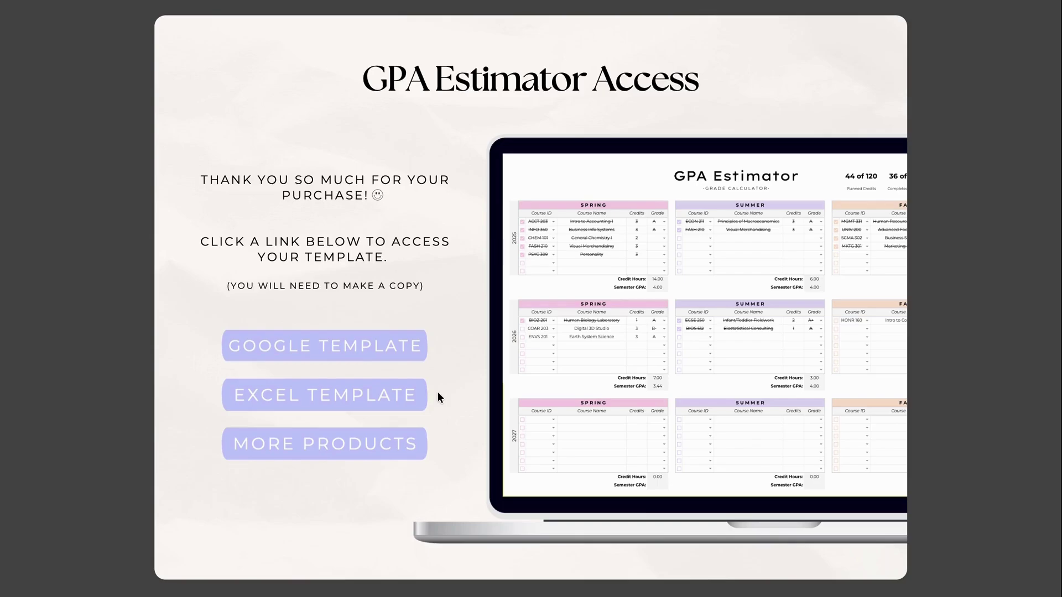
# Open the Excel template from the GPA Estimator access page and bring up its option for creating a copy.
pyautogui.click(403, 403)
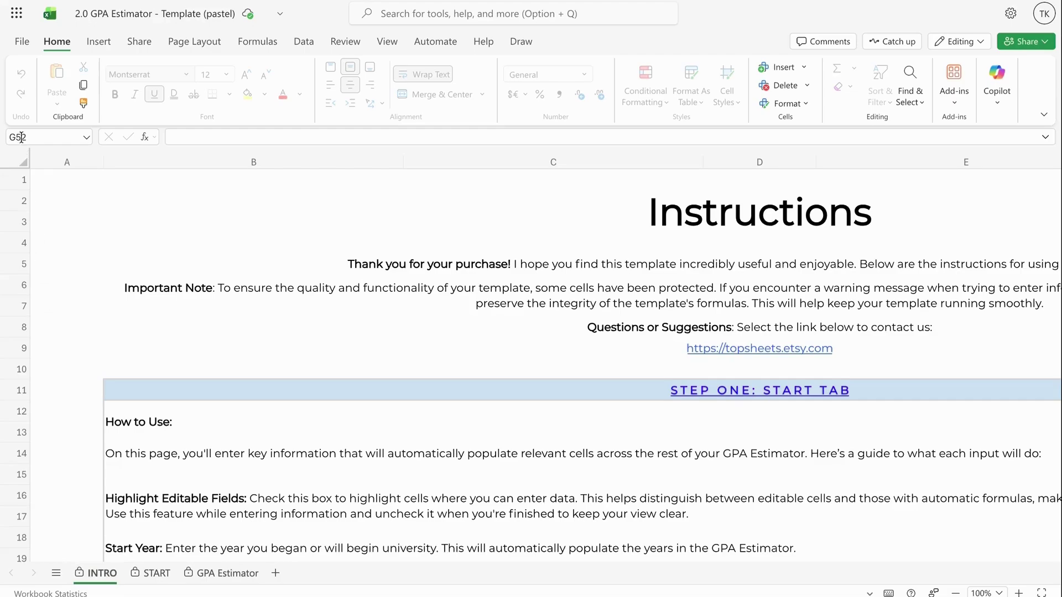
pyautogui.click(20, 43)
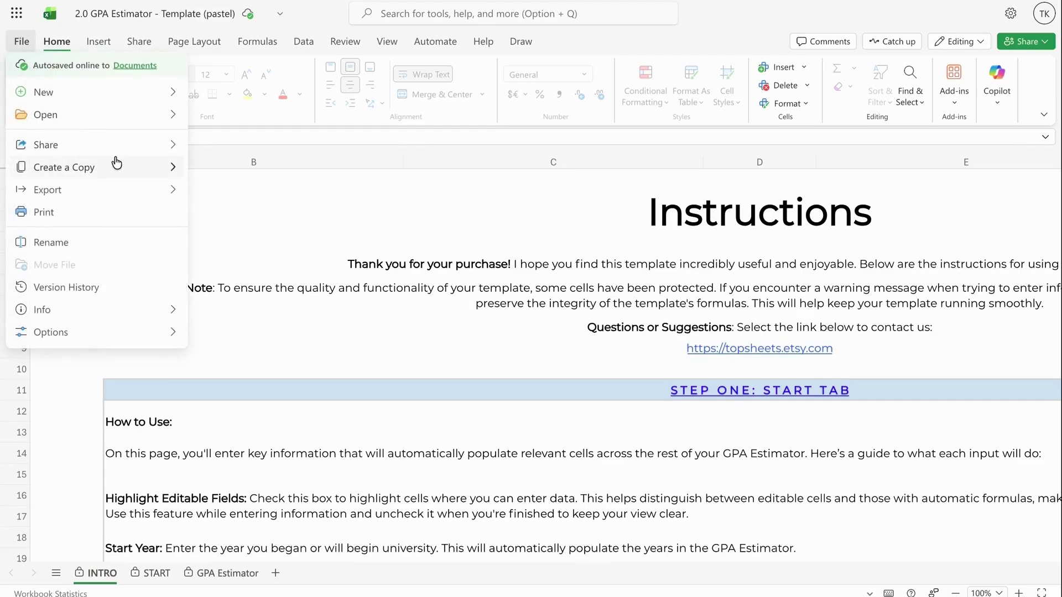
pyautogui.moveTo(114, 163)
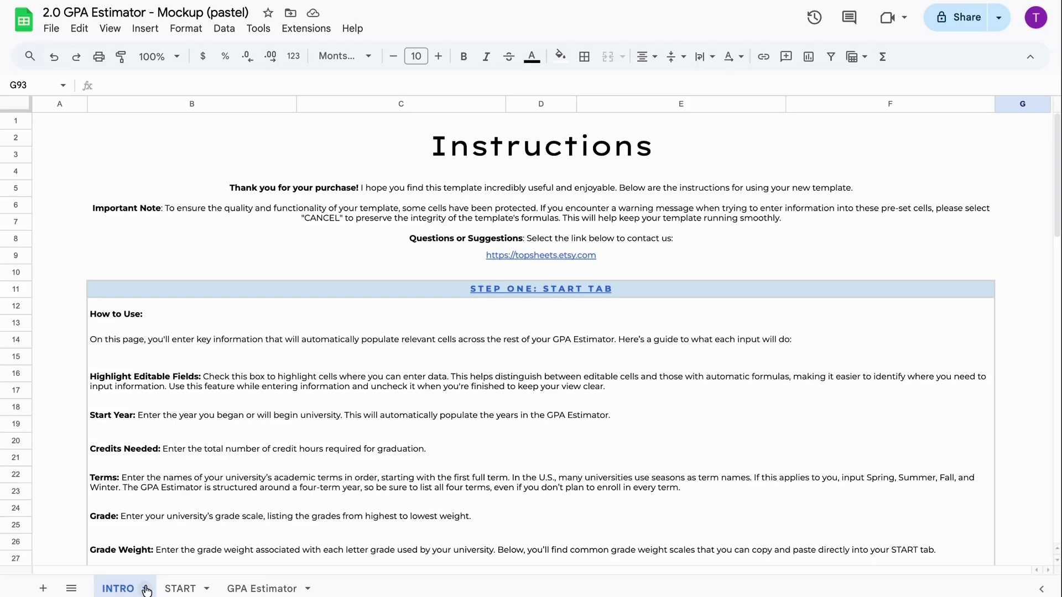
# Look through the INTRO sheet's instructions and example grade scales, and check the shop's contact link.
pyautogui.scroll(-7, 210, 539)
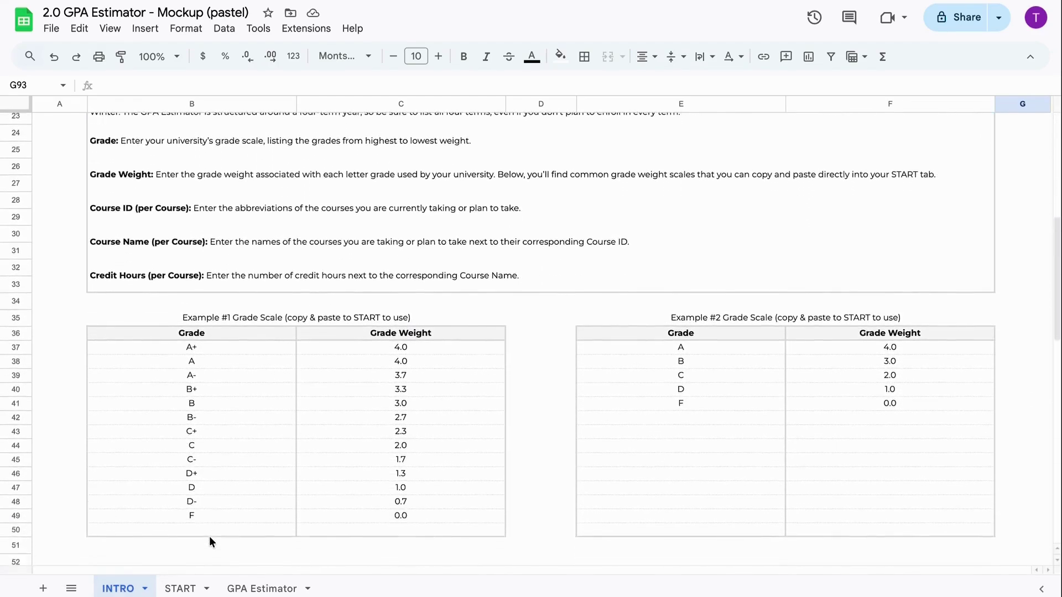
pyautogui.scroll(-5, 209, 541)
pyautogui.scroll(4, 209, 541)
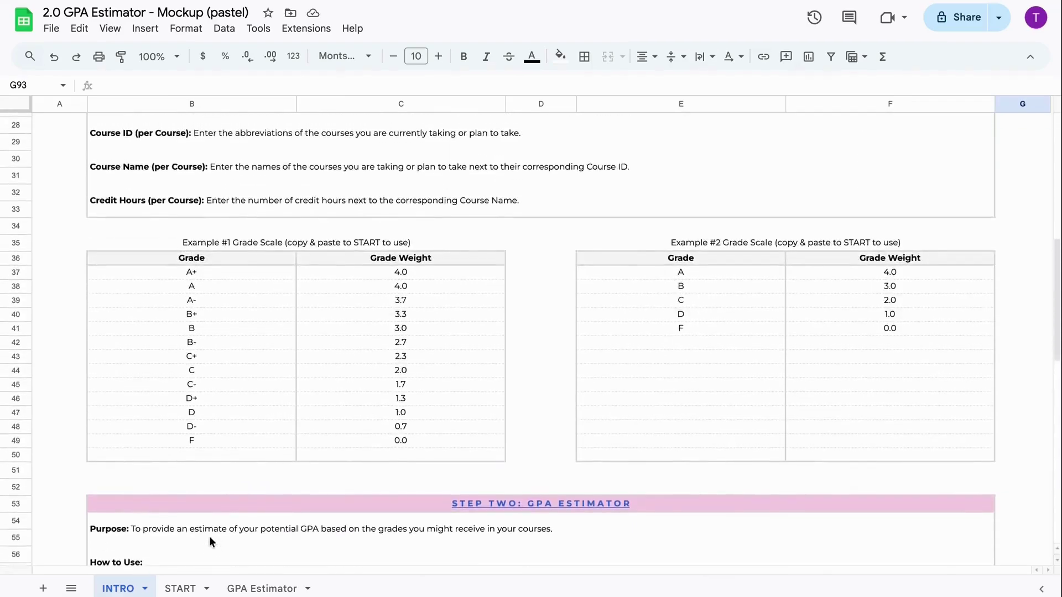
pyautogui.scroll(8, 209, 538)
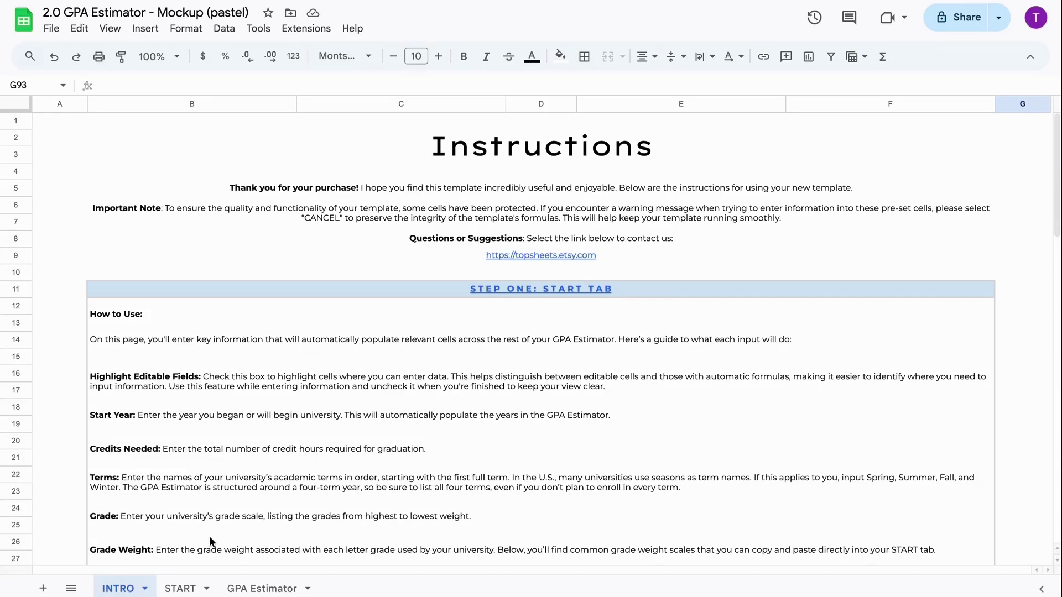
pyautogui.moveTo(498, 256)
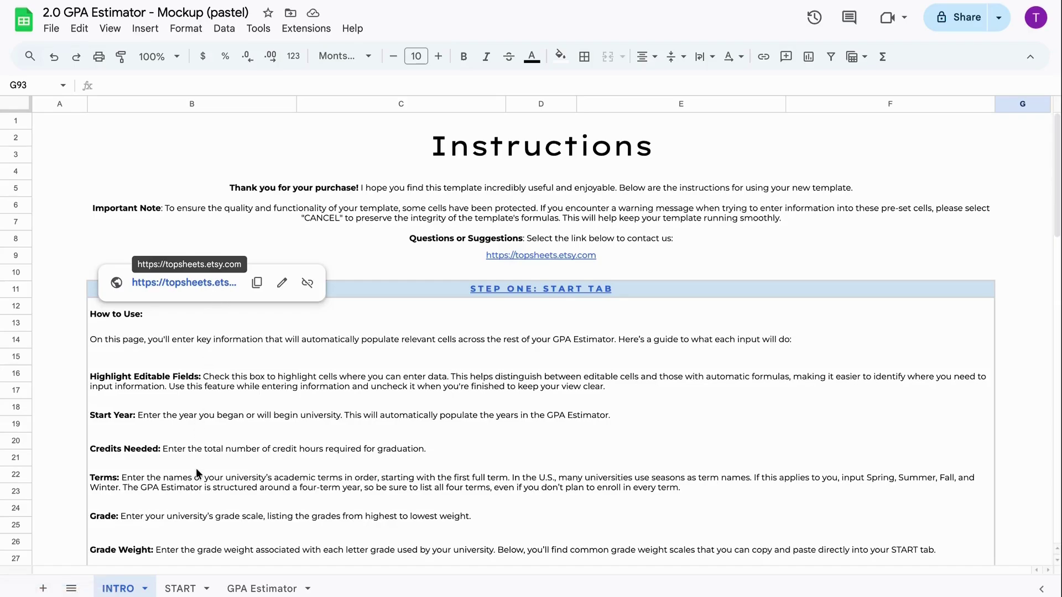
# On the START sheet, choose English as the template language and check the version entry.
pyautogui.click(187, 591)
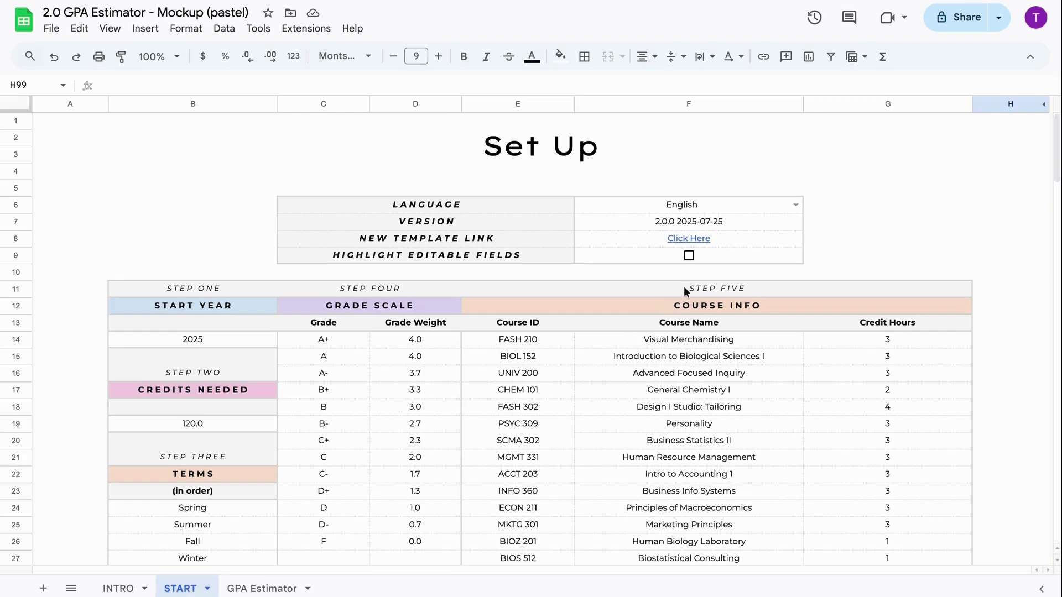
pyautogui.click(796, 205)
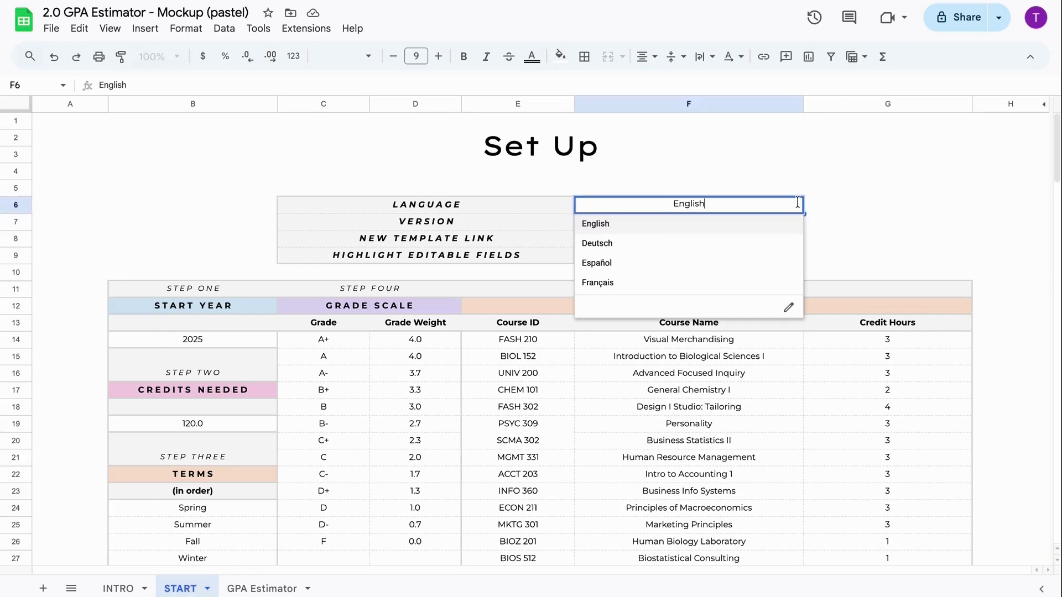
pyautogui.click(735, 230)
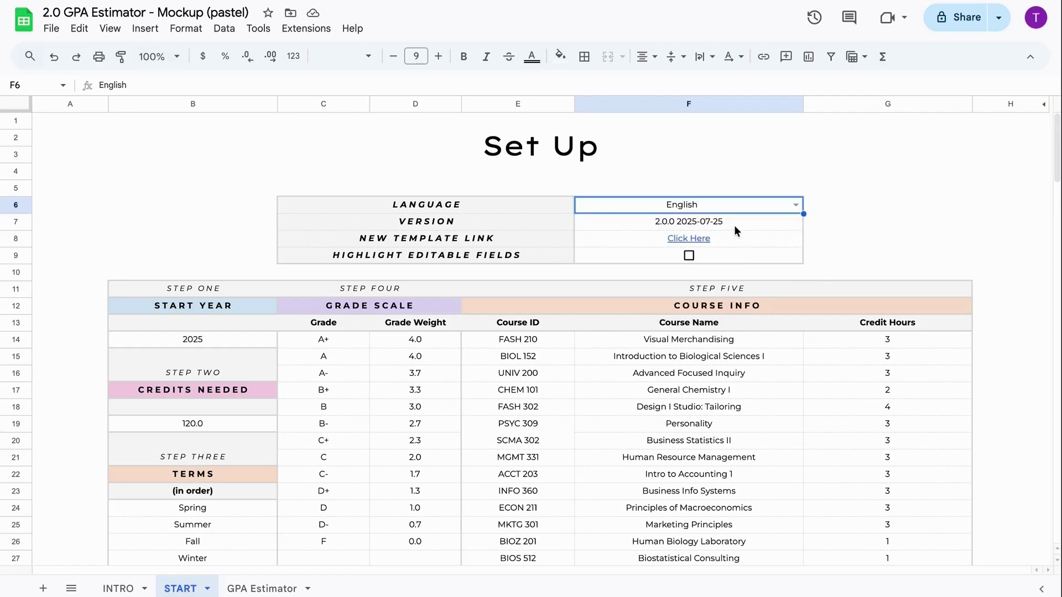
pyautogui.click(734, 227)
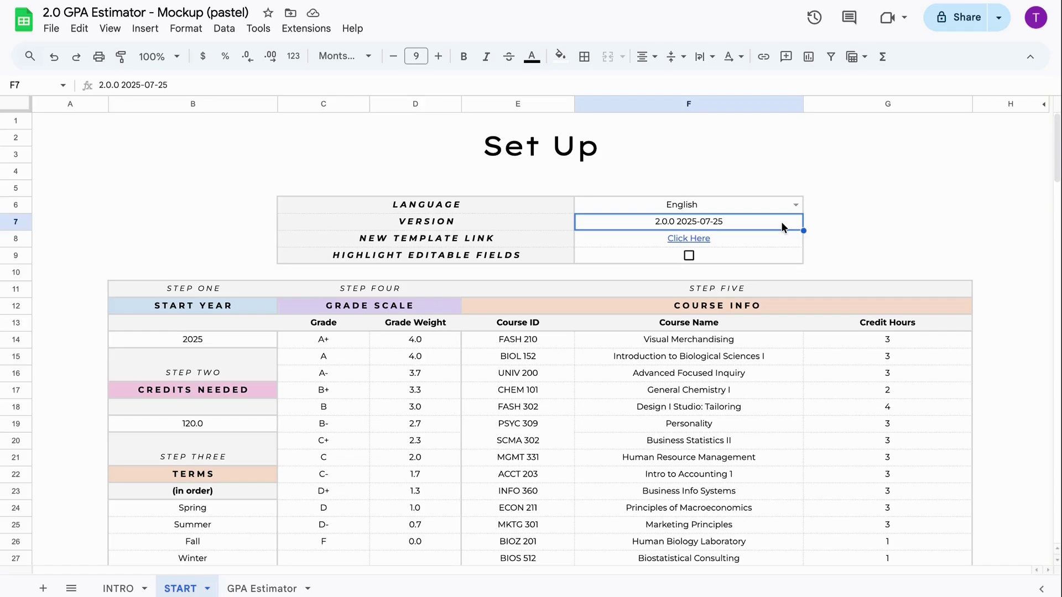
# Temporarily highlight the editable fields and try to clear the protected COURSE INFO header.
pyautogui.click(689, 256)
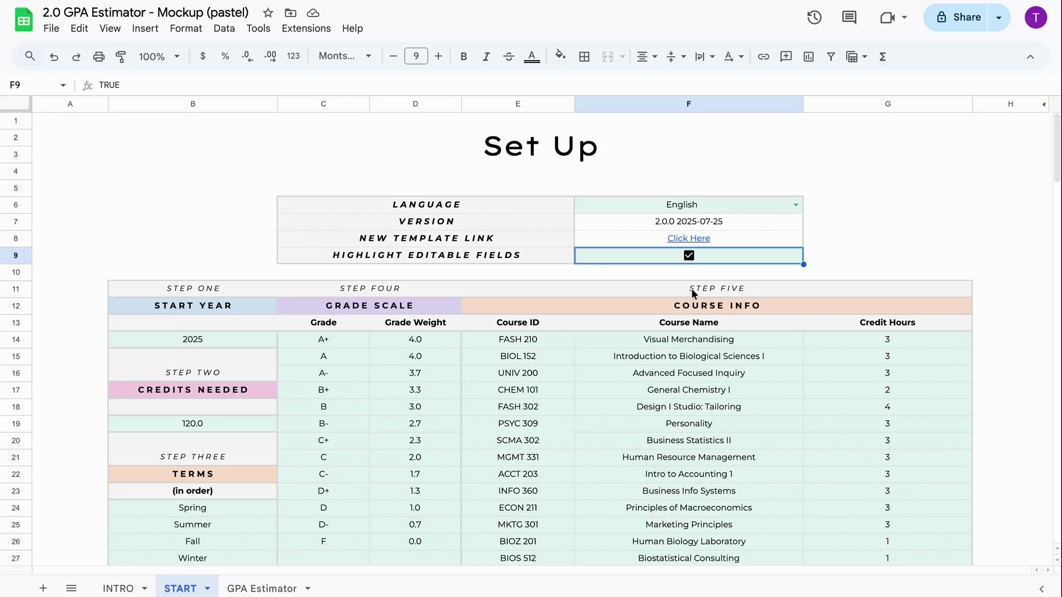
pyautogui.click(693, 306)
pyautogui.press('Delete')
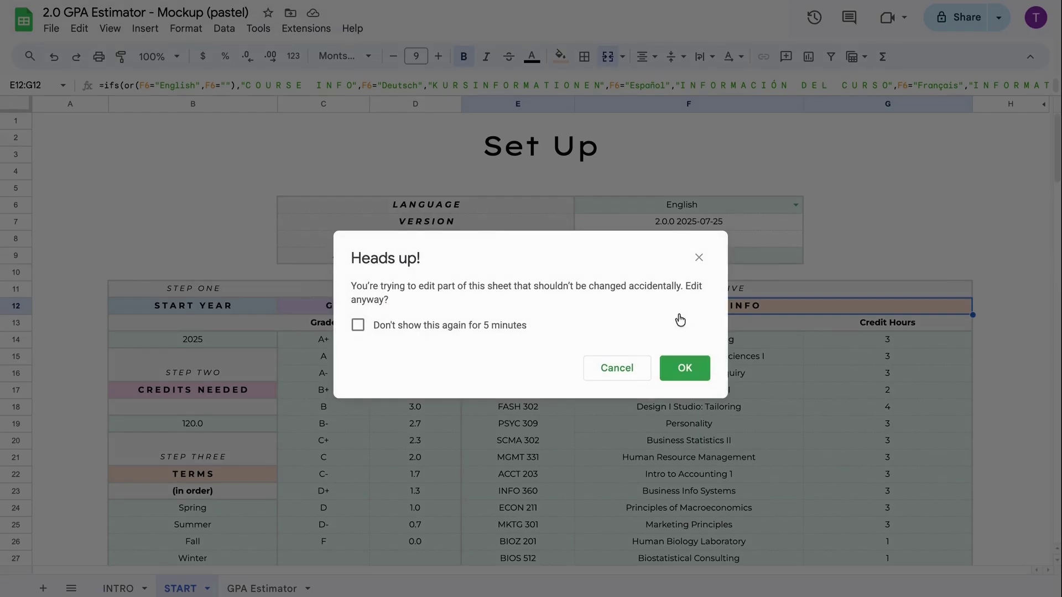
pyautogui.click(616, 369)
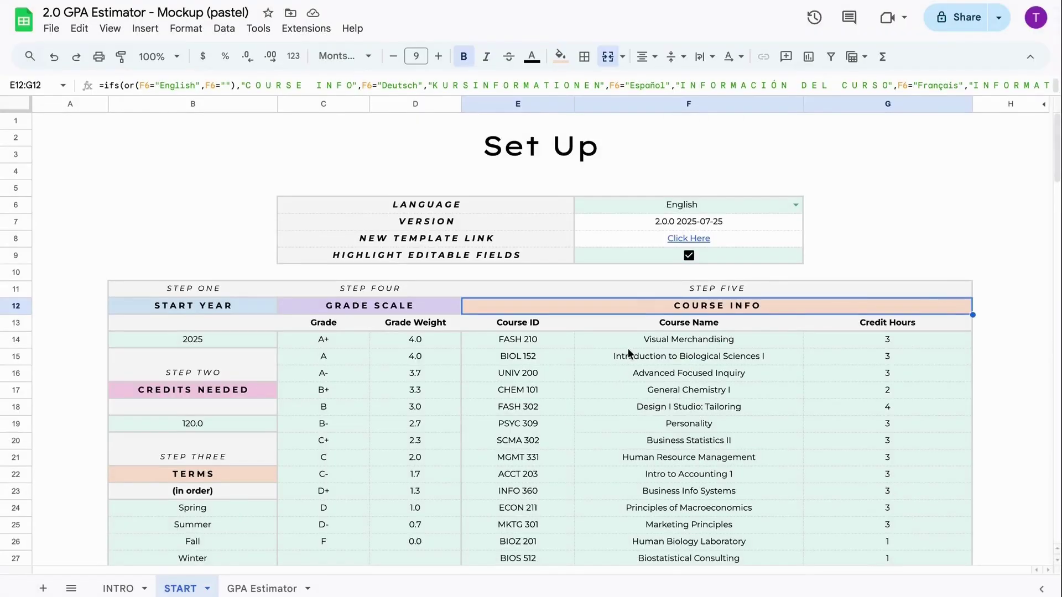
pyautogui.click(688, 255)
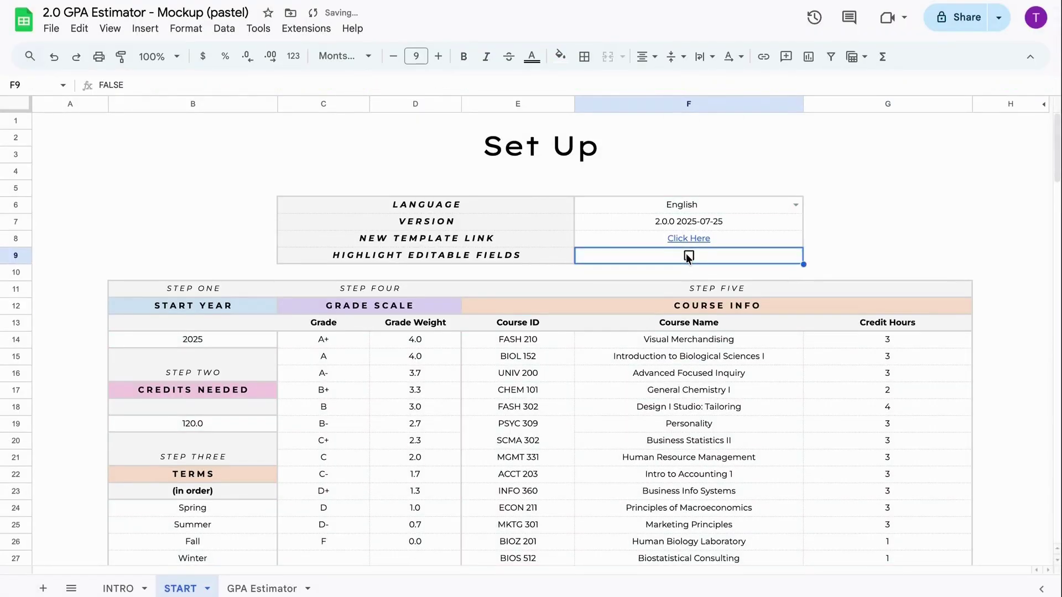
# Review the start year, credits needed and the four ordered term names in the set-up table.
pyautogui.scroll(-3, 688, 258)
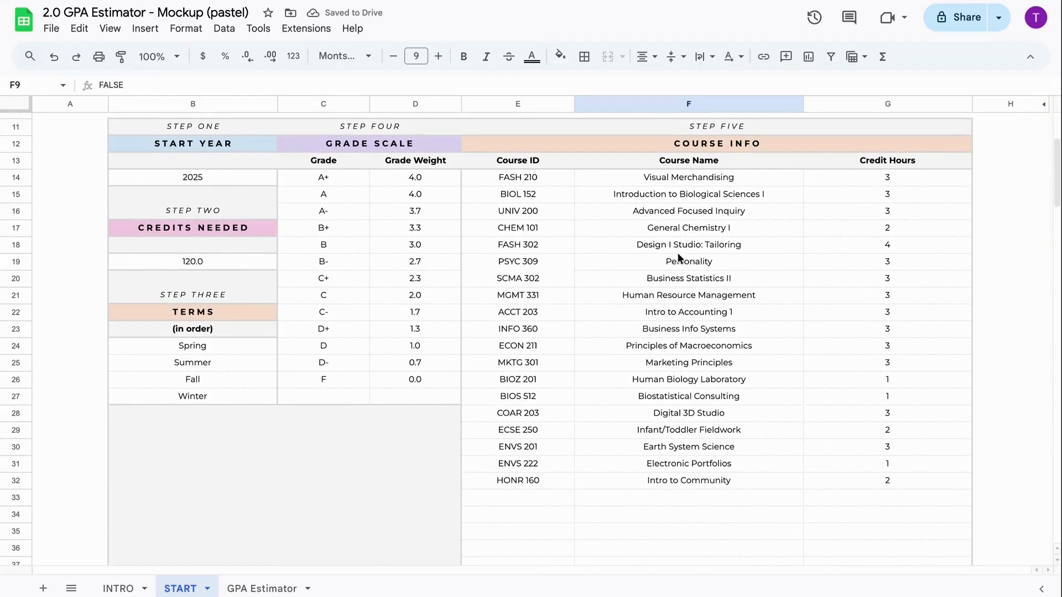
pyautogui.click(250, 176)
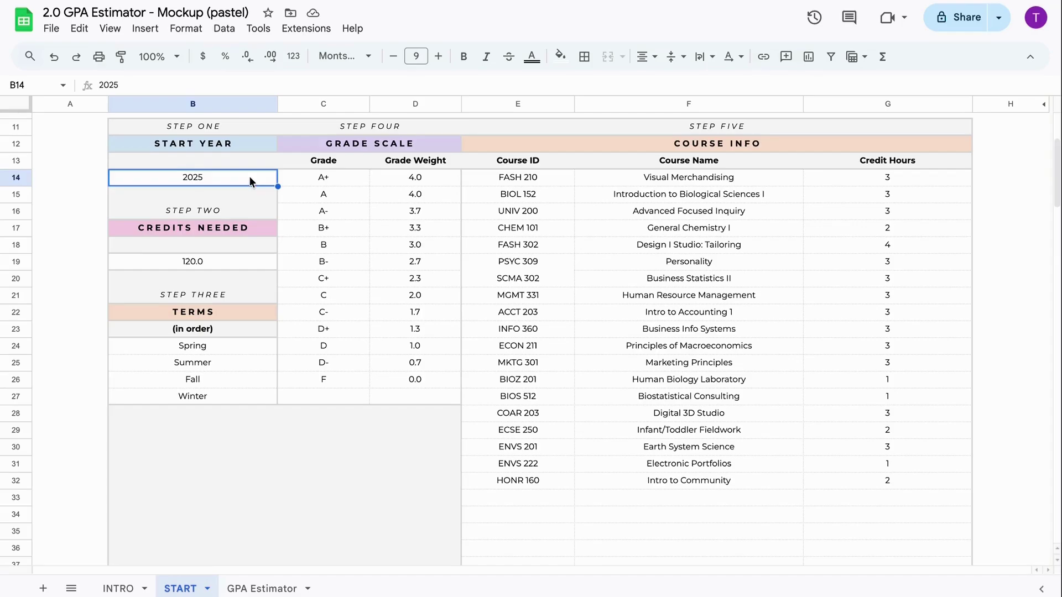
pyautogui.click(237, 267)
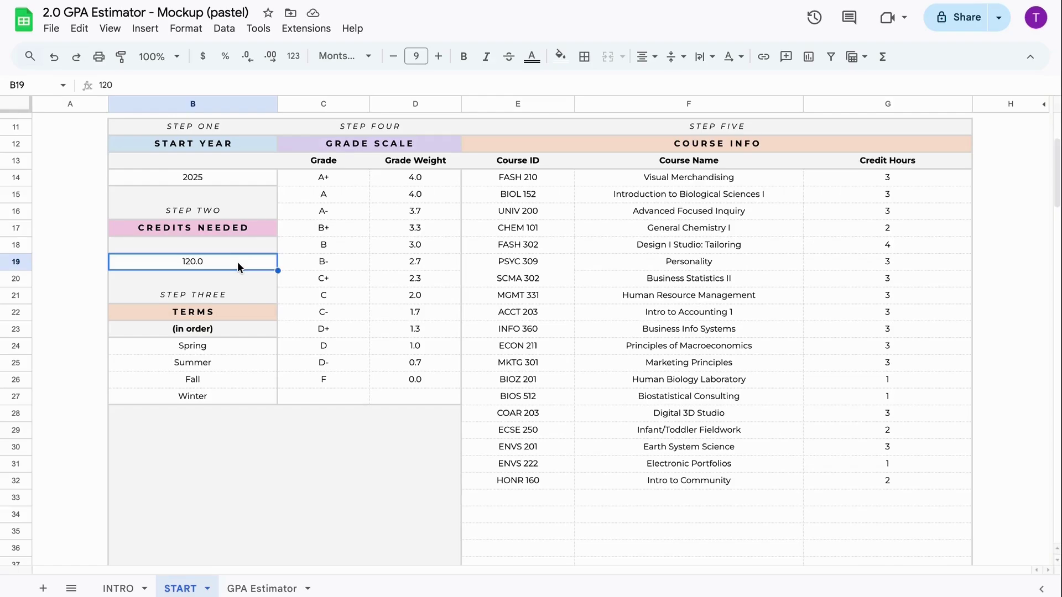
pyautogui.click(224, 344)
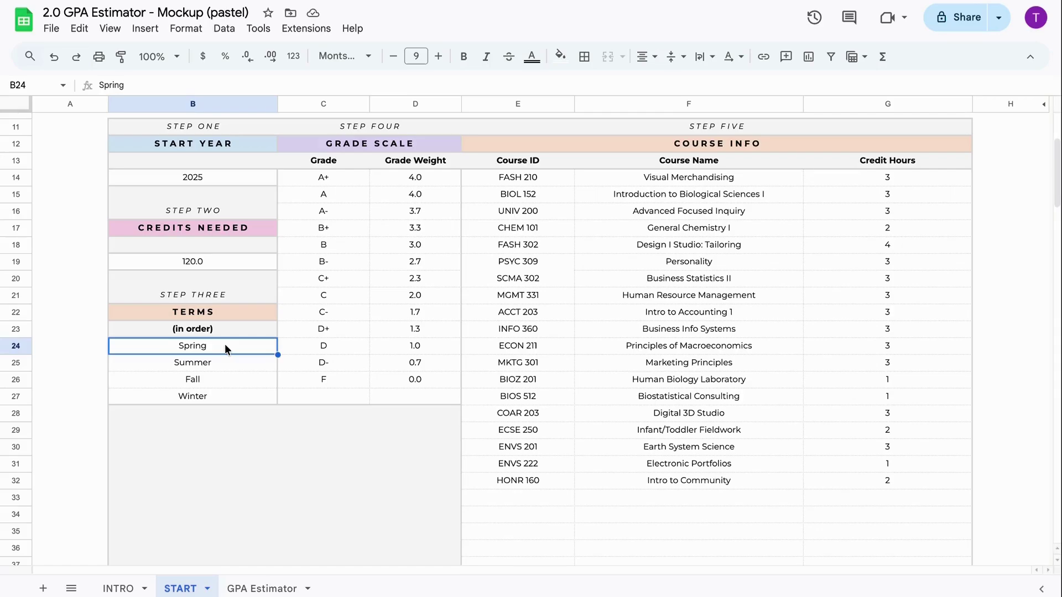
pyautogui.press('Down')
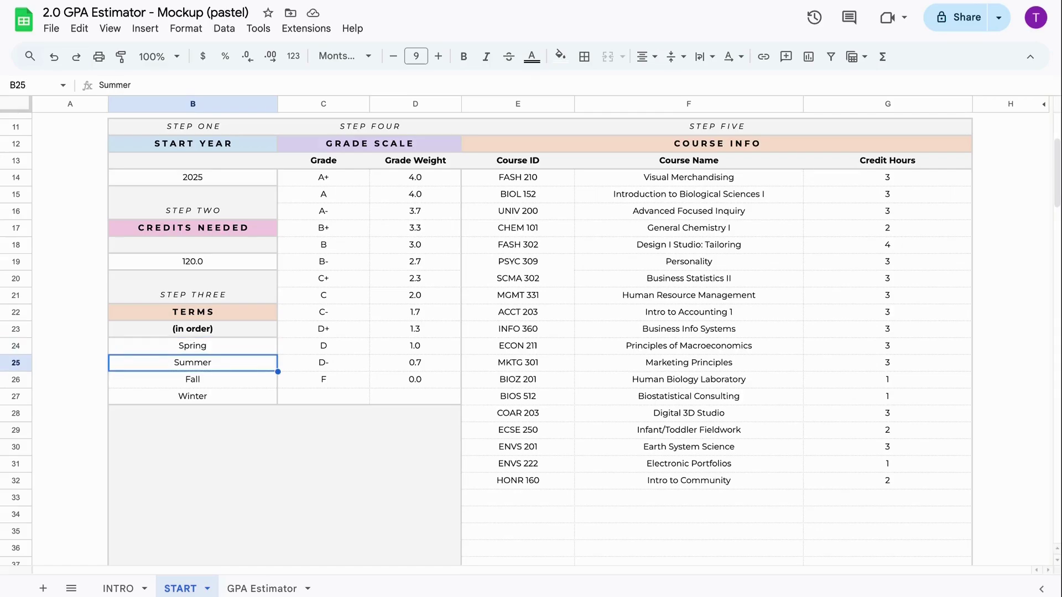
pyautogui.press('Down')
pyautogui.press('Down')
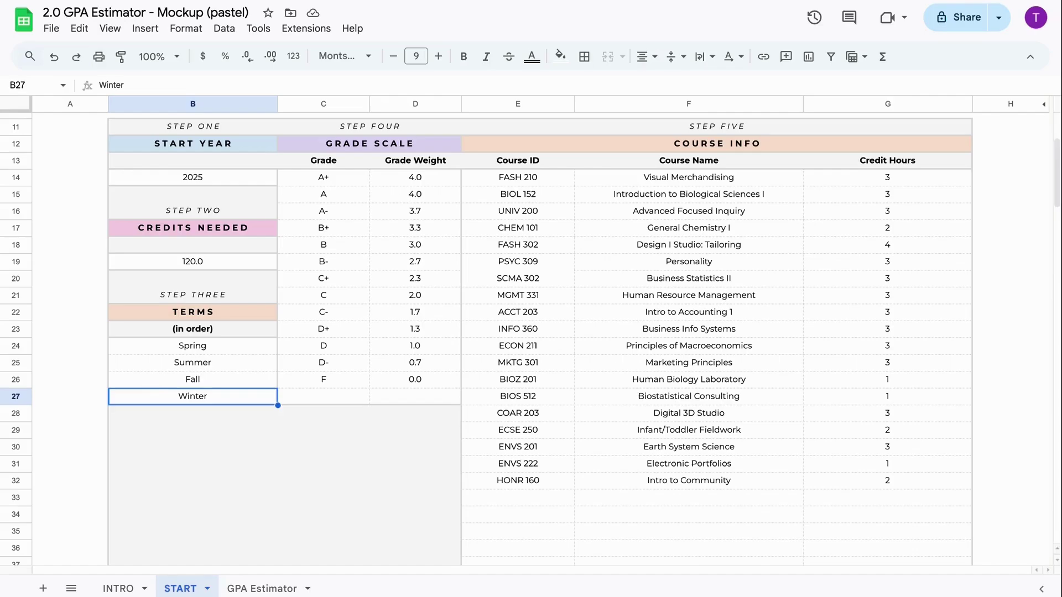
# Examine the grade scale with its weights, and the ID, name and credit hours of the CHEM 101 course.
pyautogui.click(336, 177)
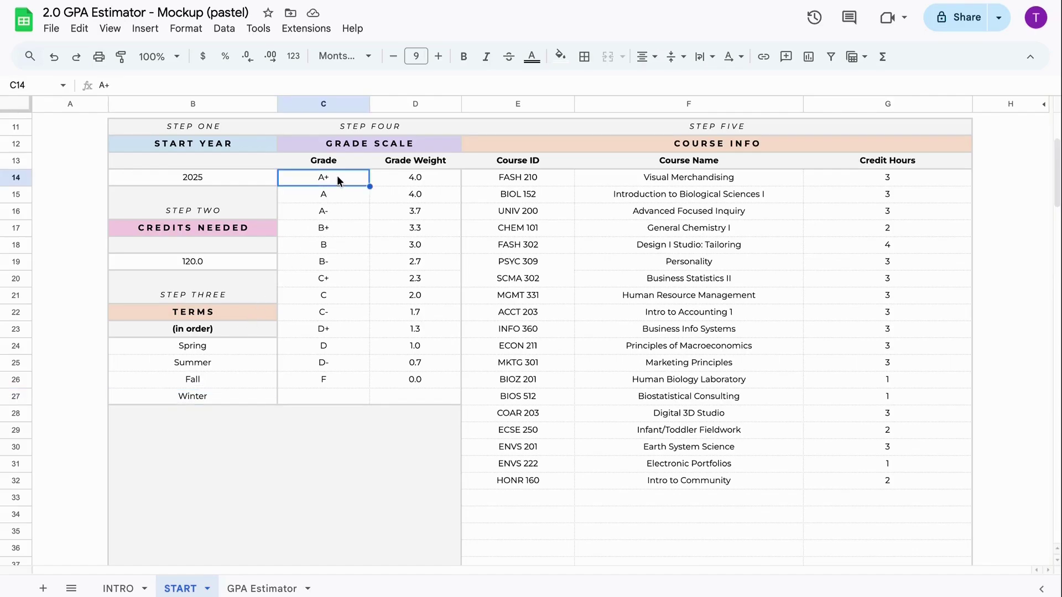
pyautogui.moveTo(336, 176); pyautogui.dragTo(330, 396)
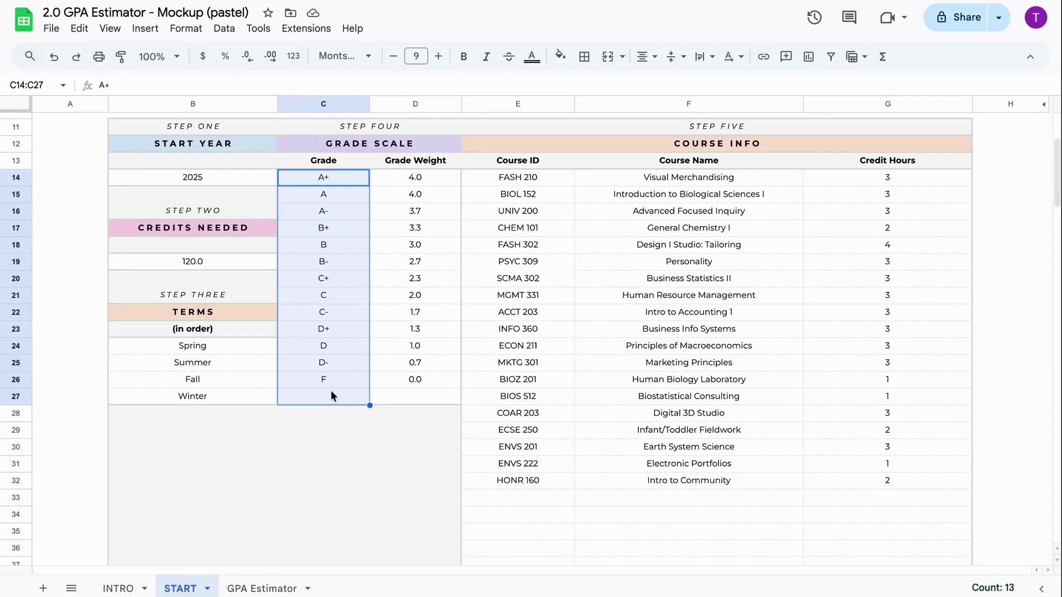
pyautogui.click(337, 181)
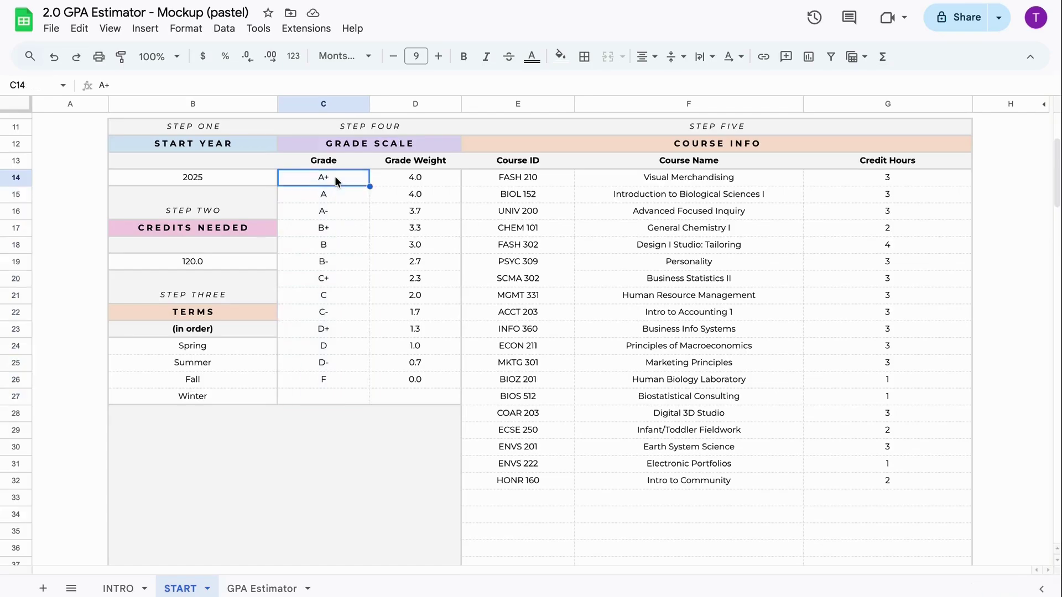
pyautogui.press('Right')
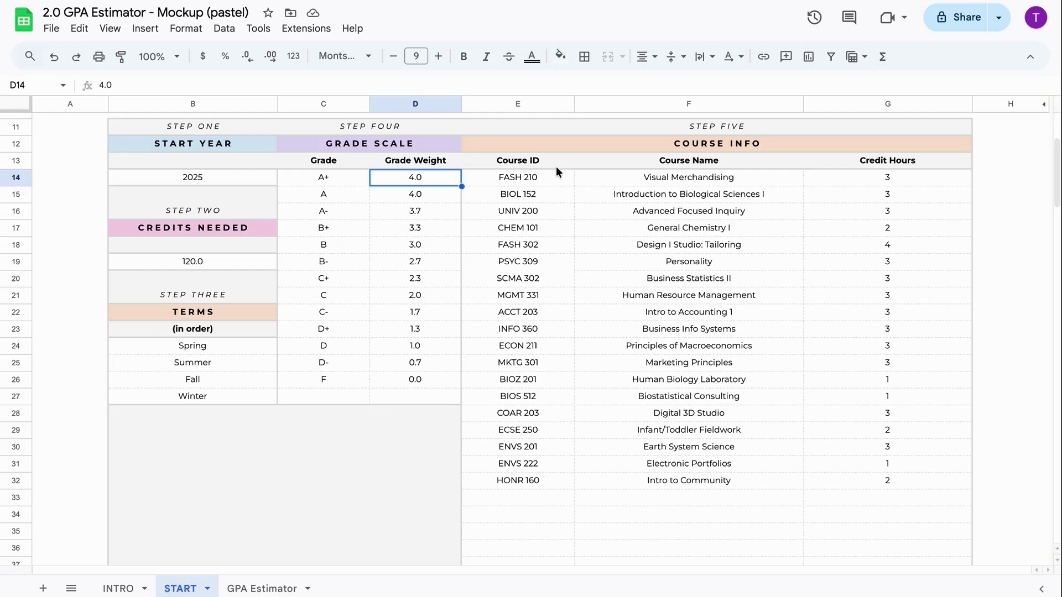
pyautogui.click(553, 230)
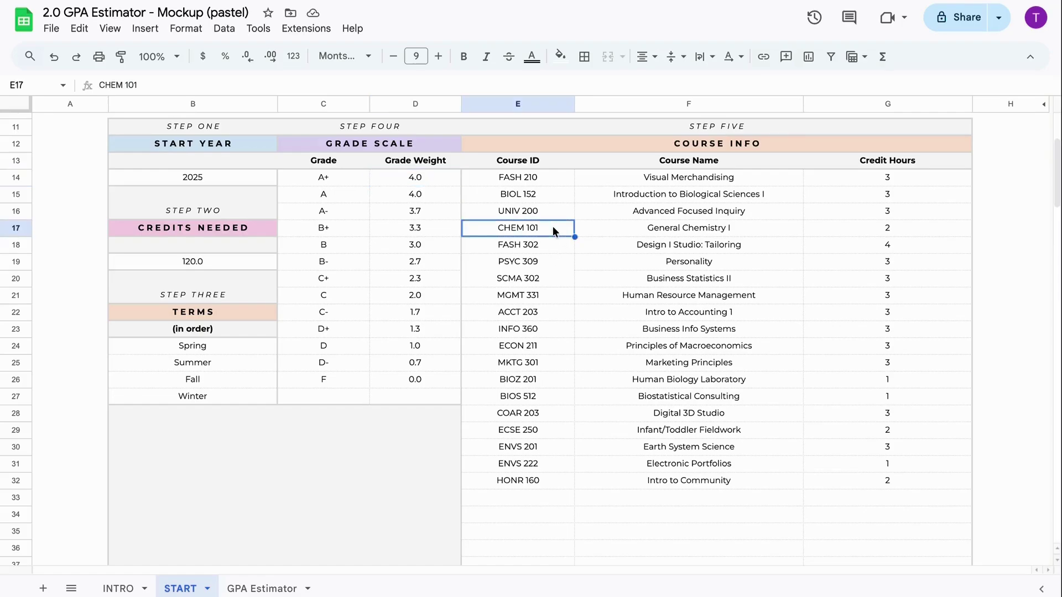
pyautogui.click(620, 229)
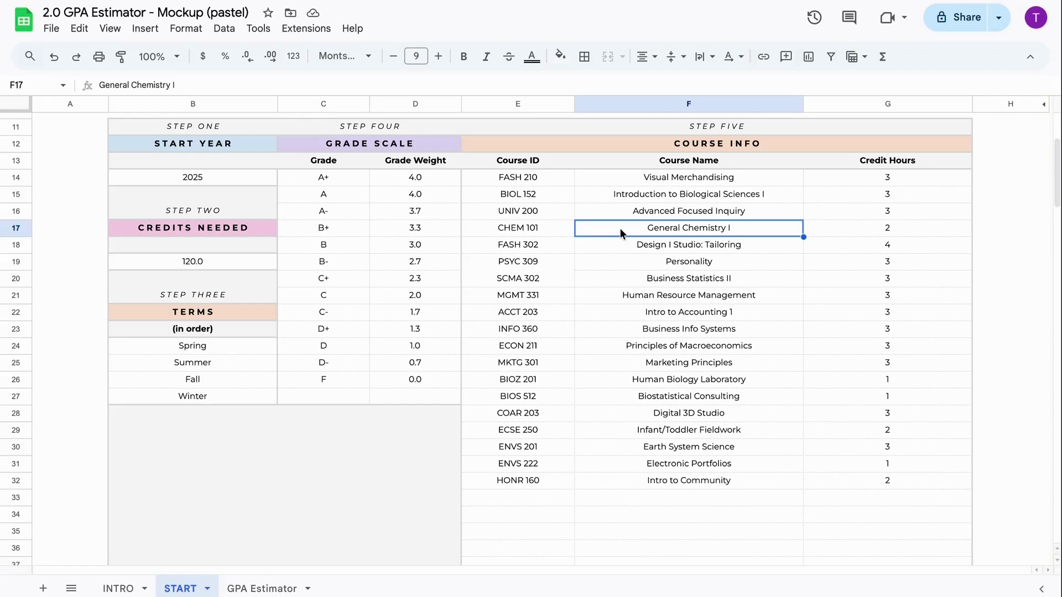
pyautogui.click(869, 231)
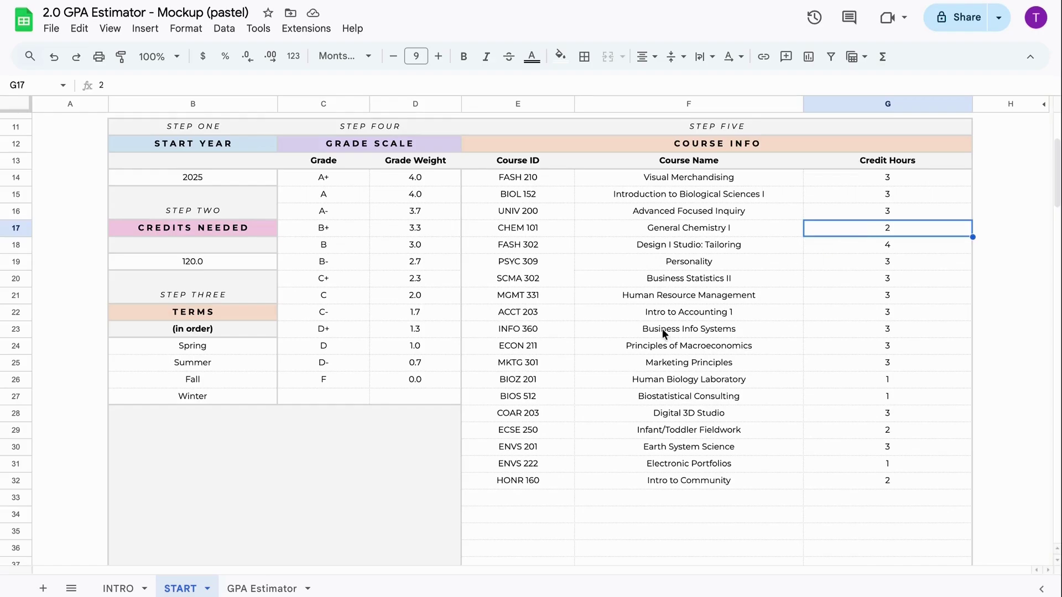
# On the GPA Estimator sheet, add courses COAR 203 and ECSE 250 to the first two rows of Spring 2026.
pyautogui.click(289, 591)
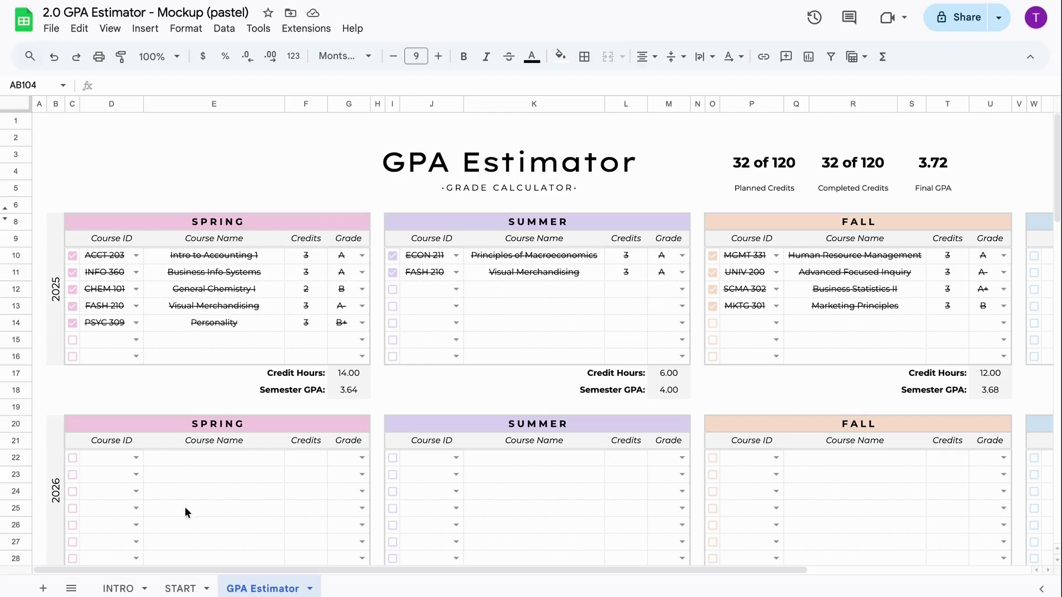
pyautogui.click(135, 458)
pyautogui.scroll(-1, 125, 539)
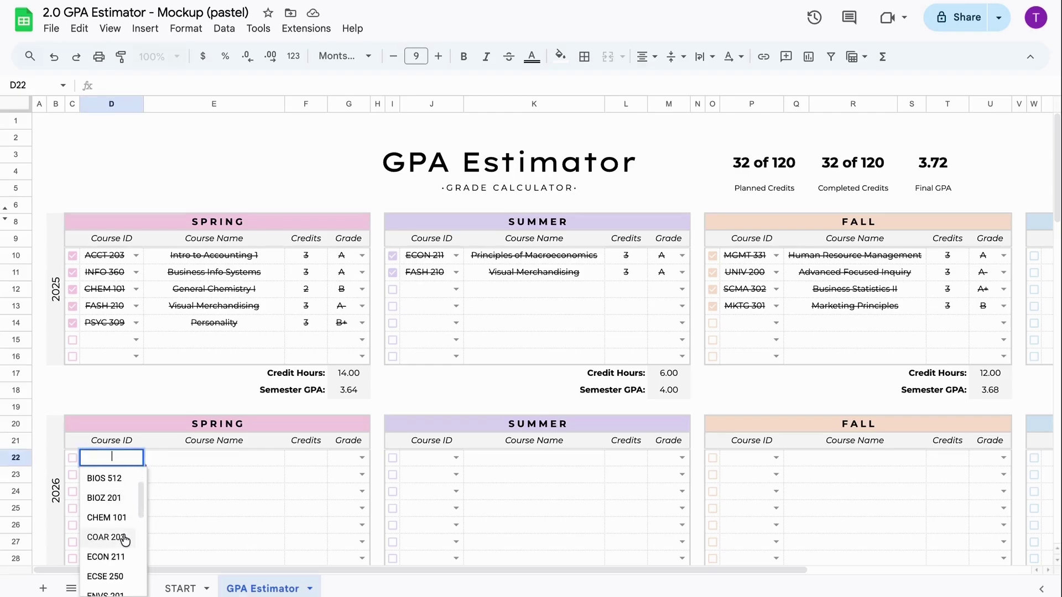
pyautogui.click(120, 535)
pyautogui.click(136, 492)
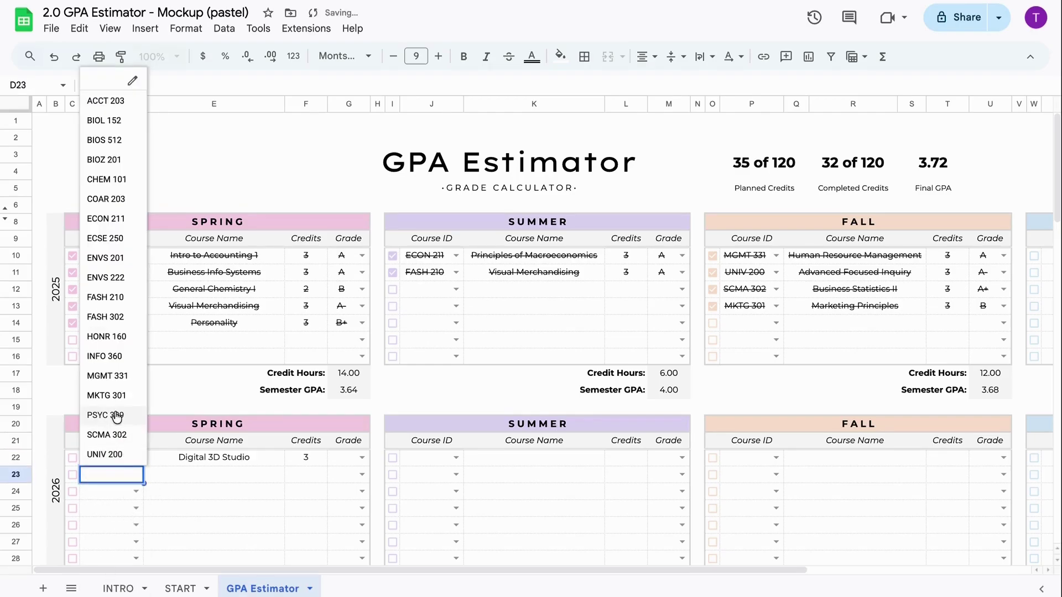
pyautogui.click(102, 240)
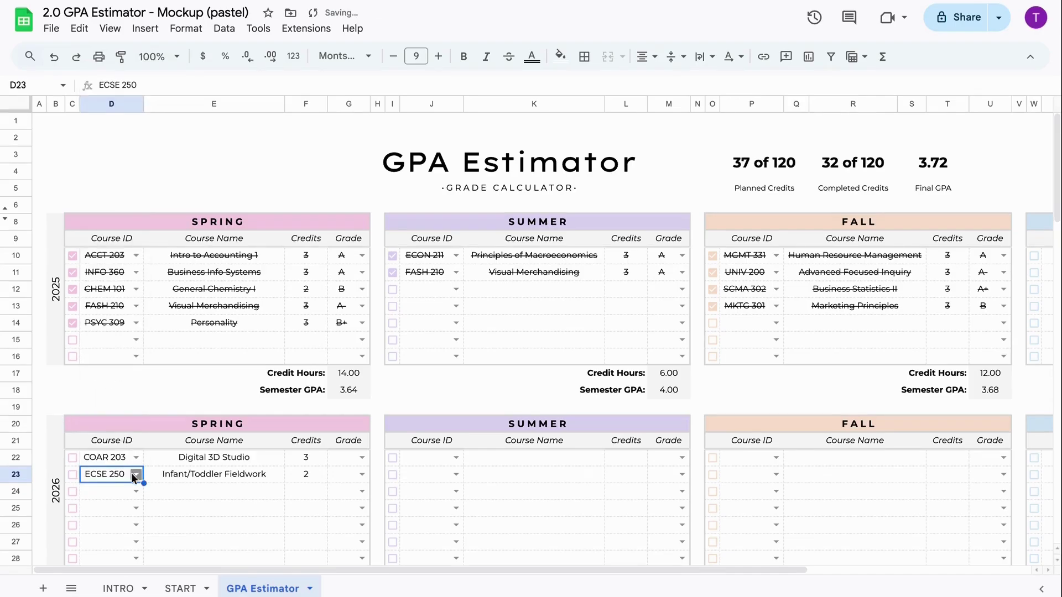
# Add the course HONR 160 to the third row of Spring 2026.
pyautogui.click(136, 492)
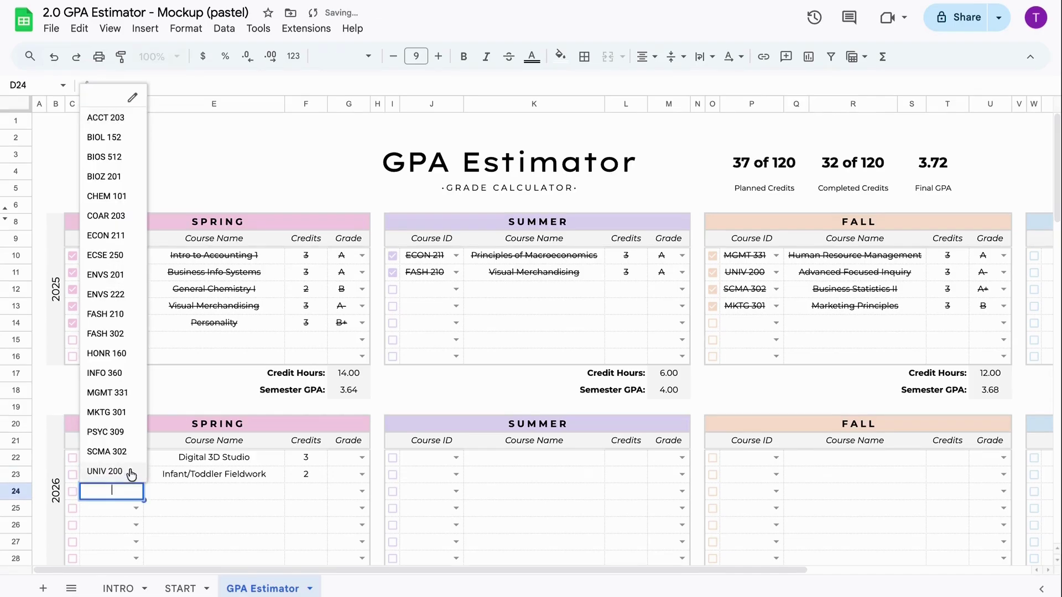
pyautogui.click(110, 357)
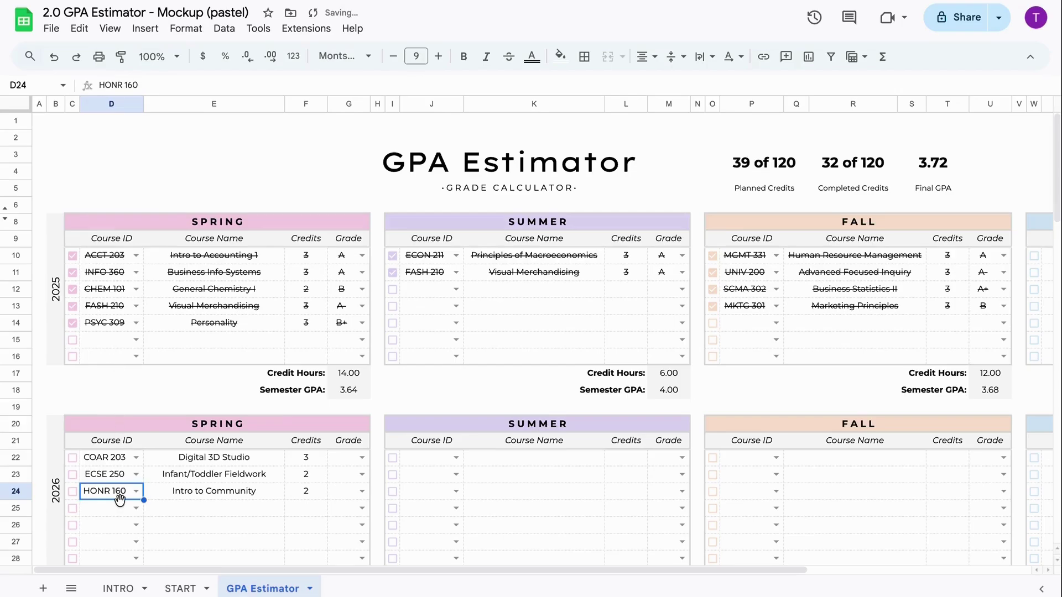
# Set the Spring 2026 grades to A for COAR 203 and B- for ECSE 250, and mark both courses as completed.
pyautogui.click(362, 458)
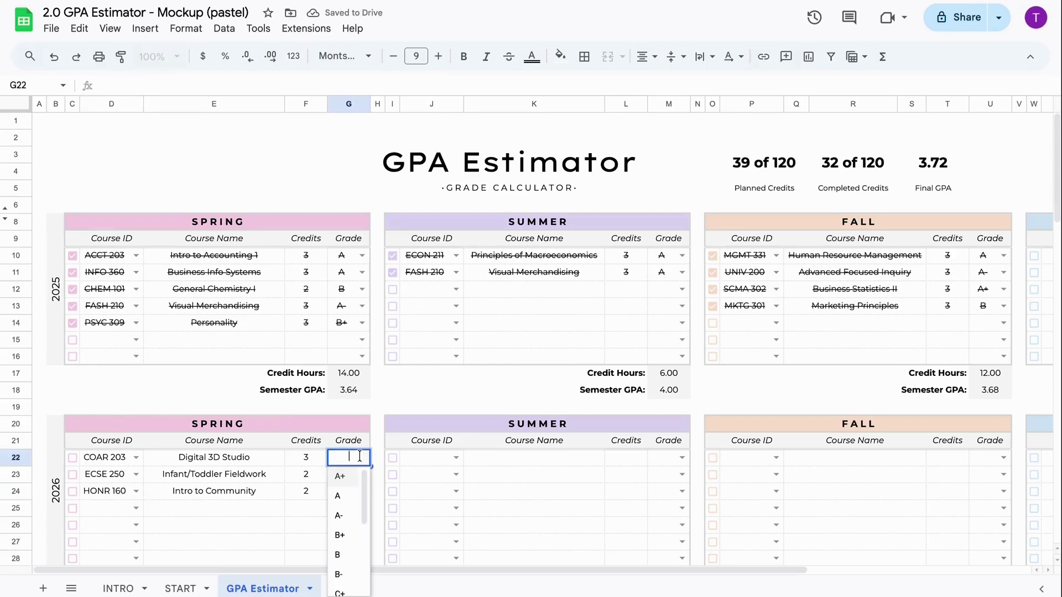
pyautogui.click(350, 489)
pyautogui.click(361, 475)
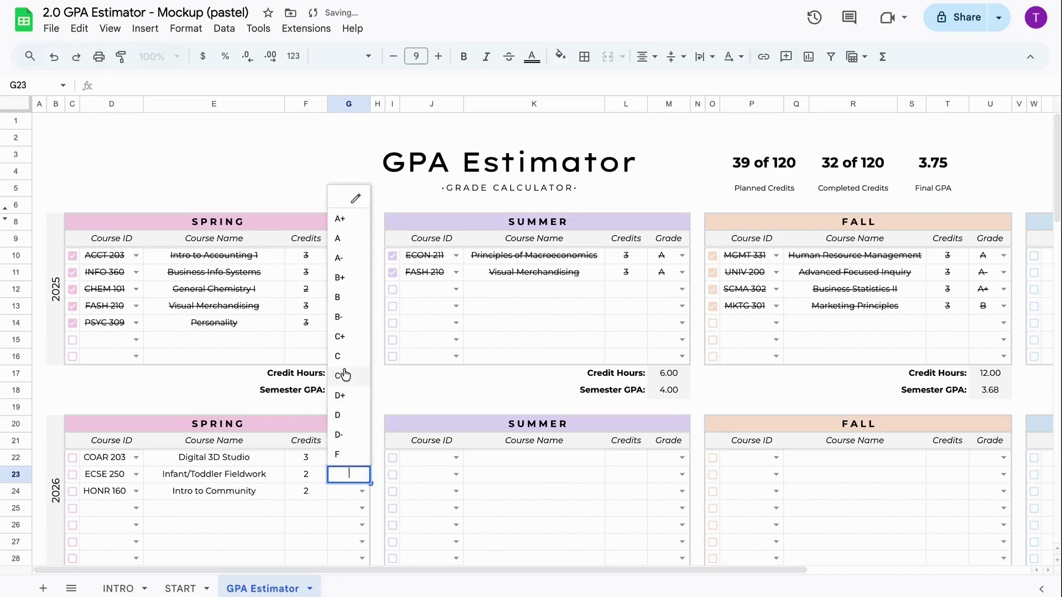
pyautogui.click(340, 317)
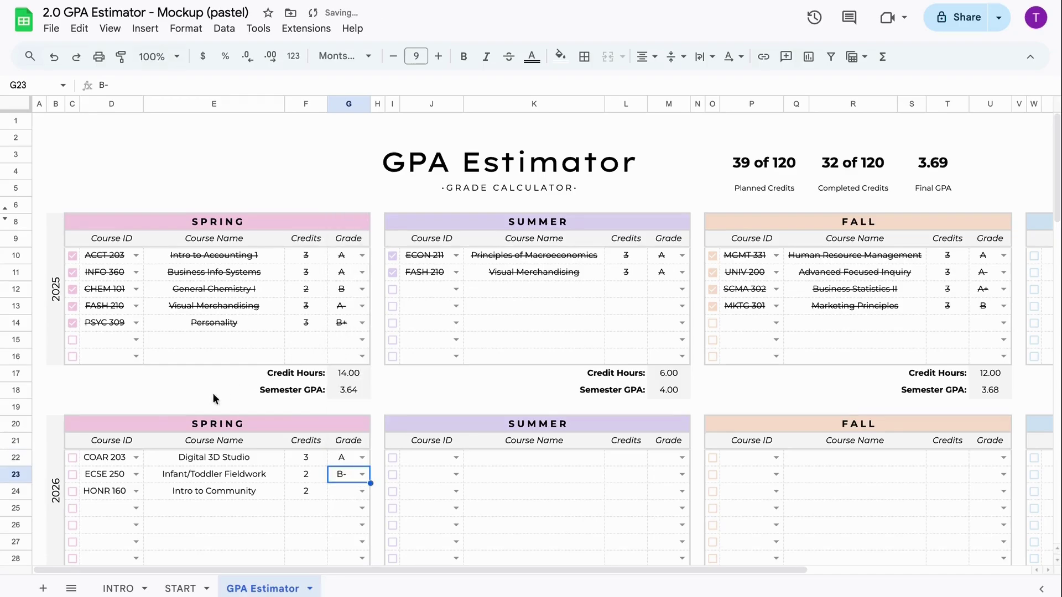
pyautogui.click(73, 459)
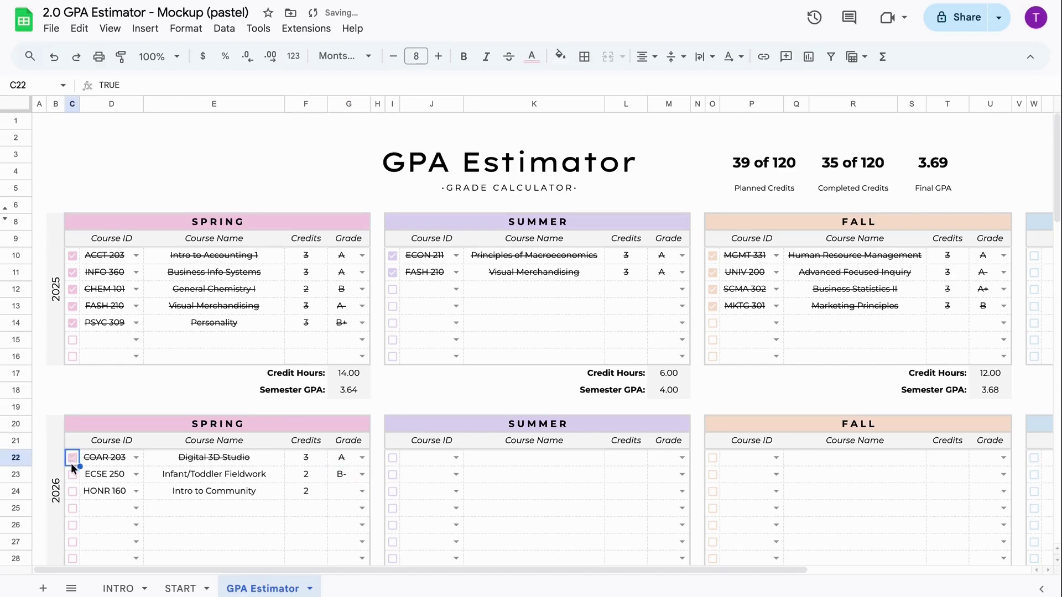
pyautogui.click(72, 476)
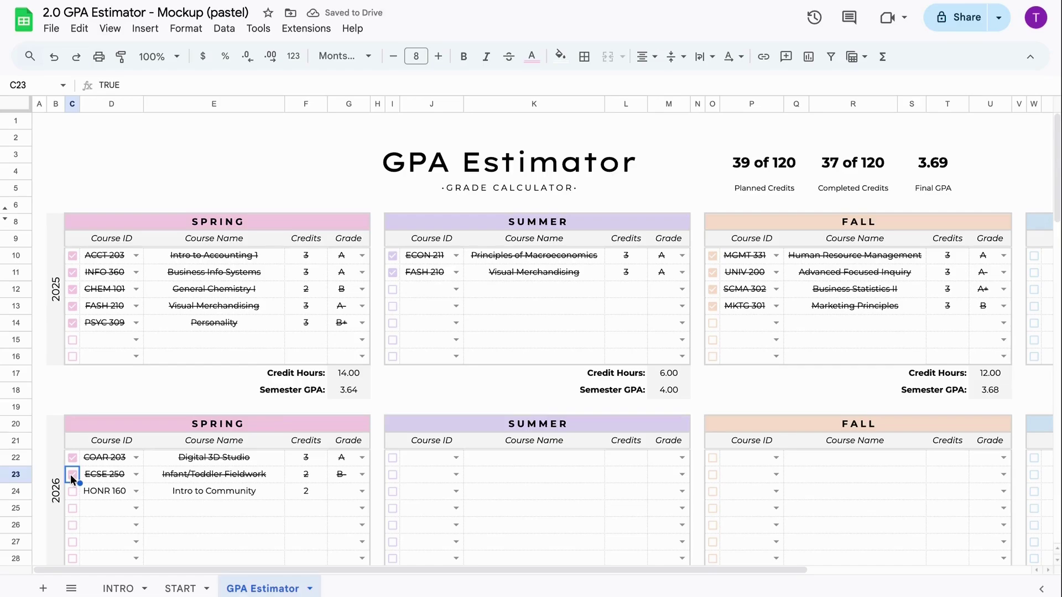
# Add the courses ENVS 222 and BIOZ 201 to the first two rows of Summer 2026.
pyautogui.click(455, 458)
pyautogui.scroll(-3, 428, 506)
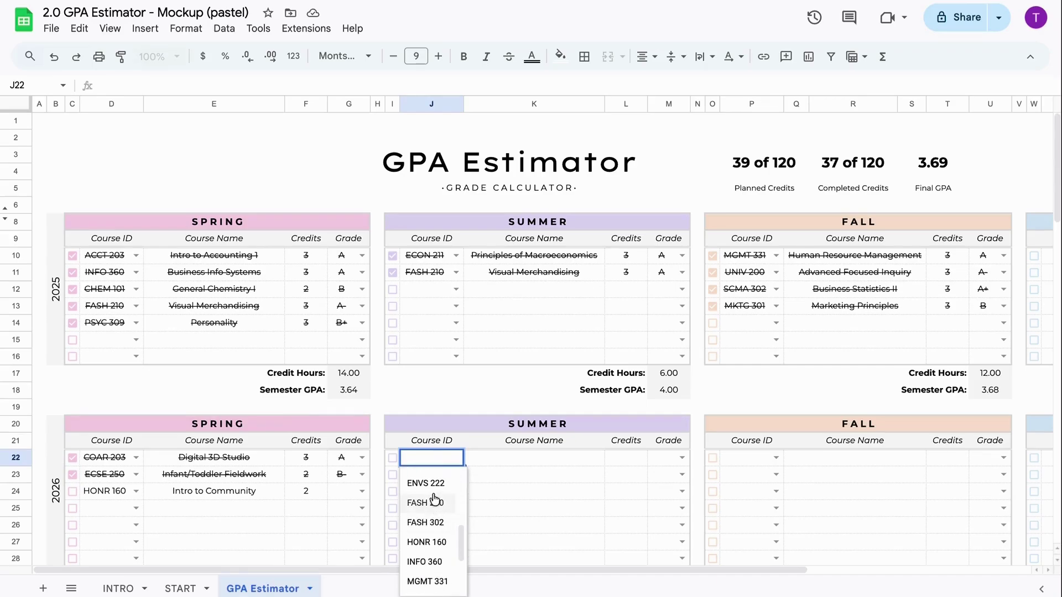
pyautogui.click(432, 483)
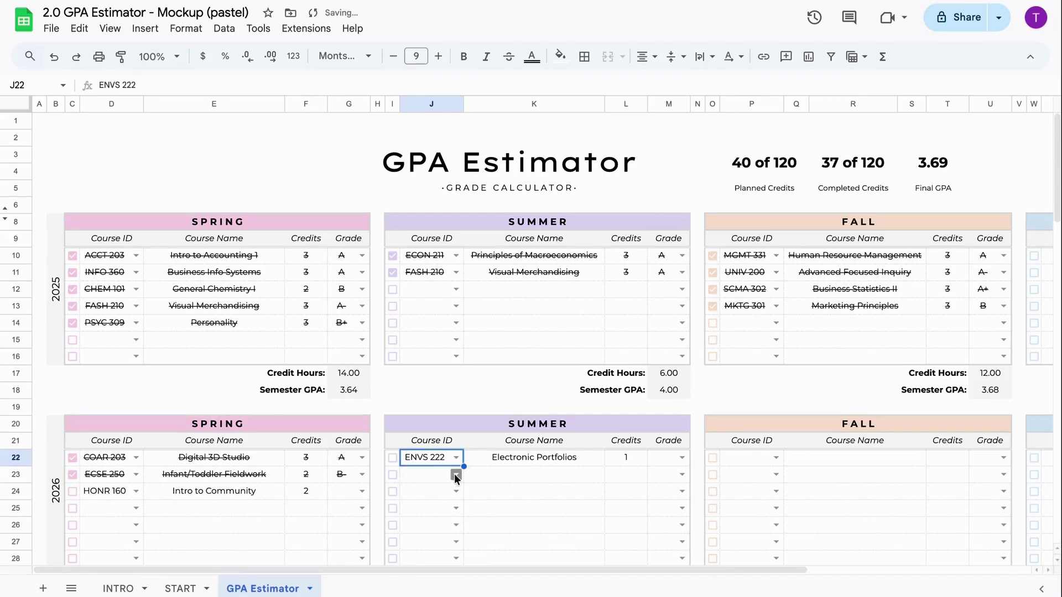
pyautogui.click(455, 475)
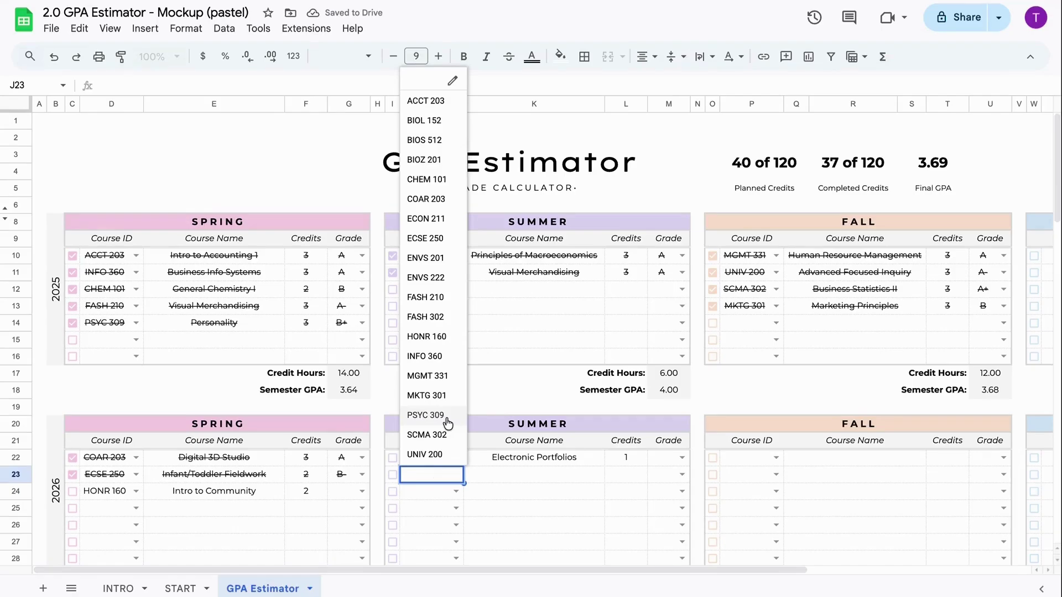
pyautogui.click(433, 163)
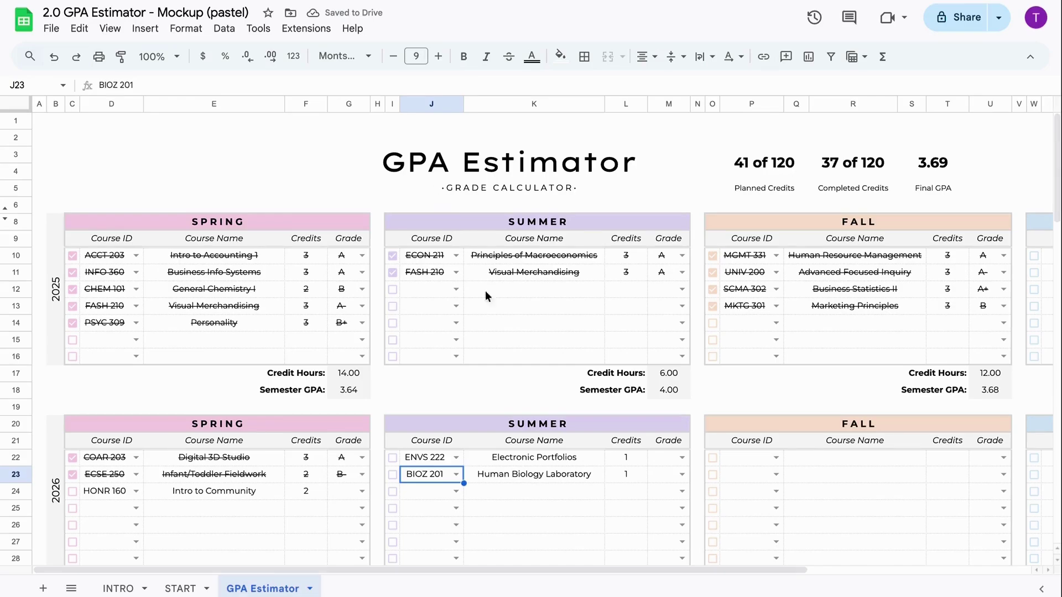
# Try the grades A+ and B+ for ENVS 222 in Summer 2026 to compare their effect on the final GPA.
pyautogui.doubleClick(679, 457)
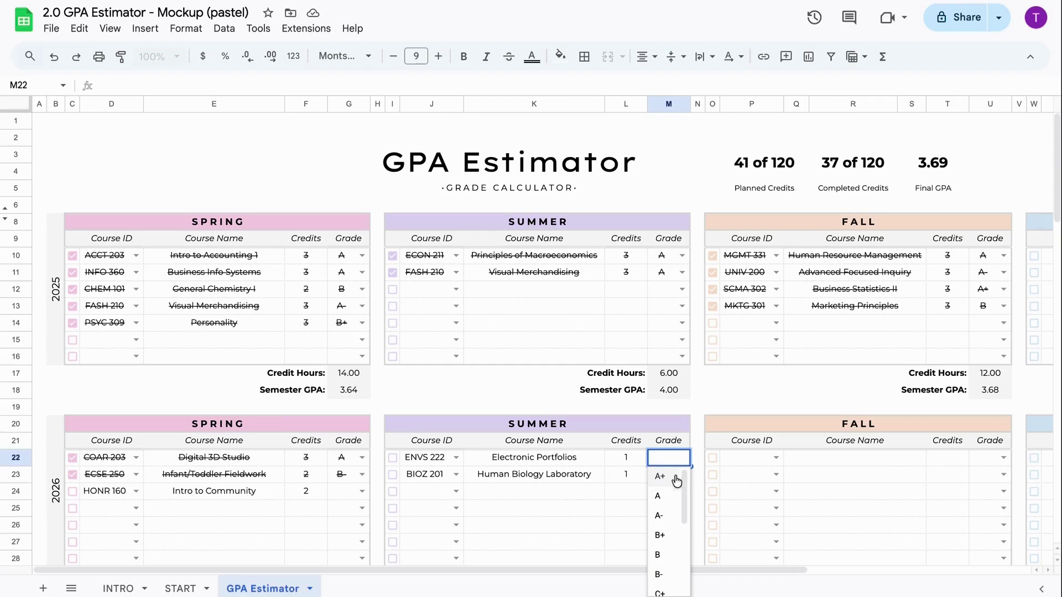
pyautogui.click(675, 479)
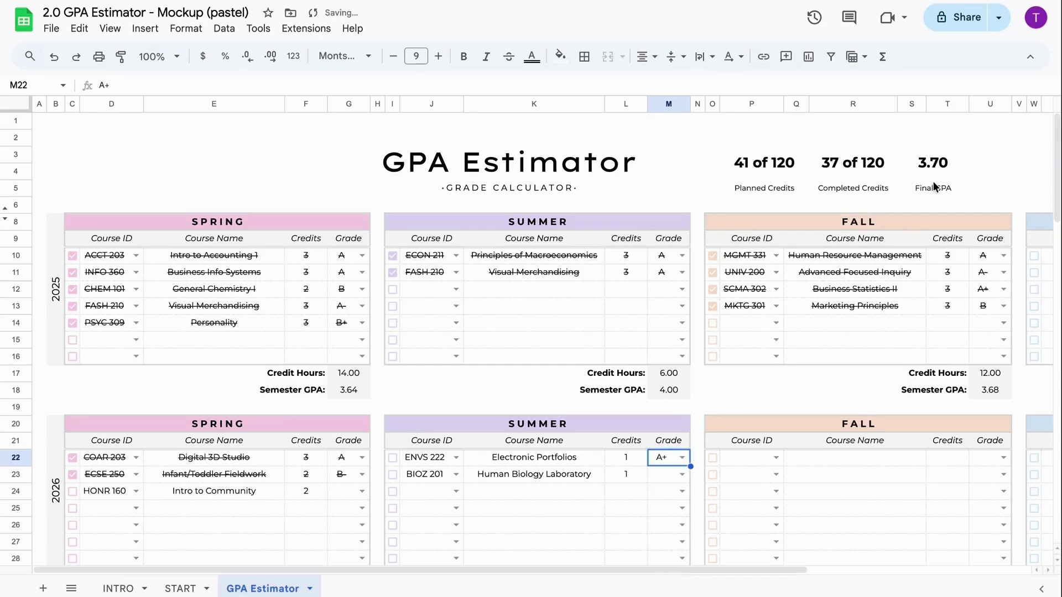
pyautogui.doubleClick(683, 457)
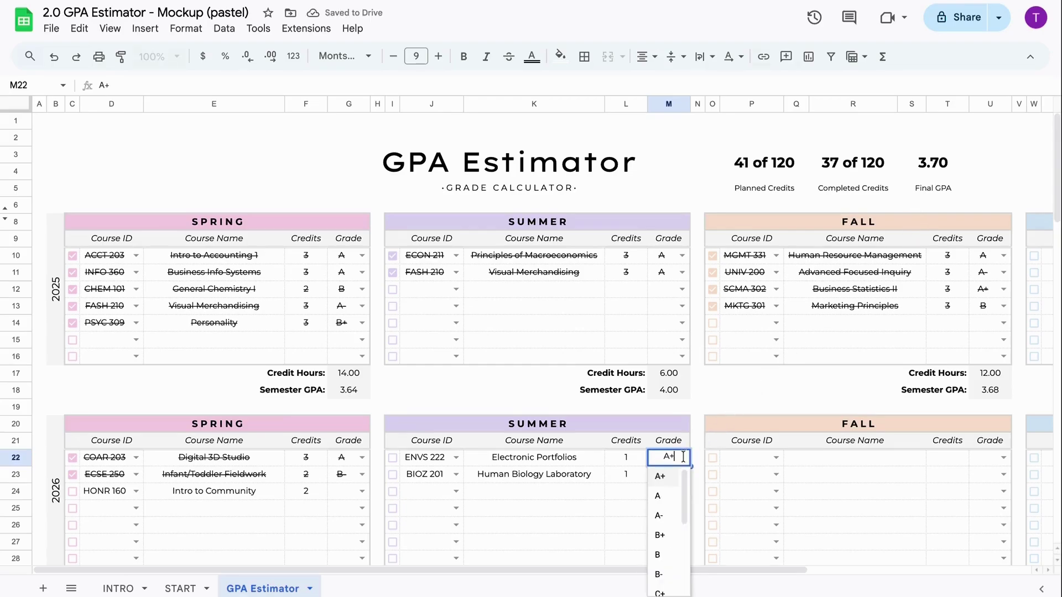
pyautogui.click(665, 534)
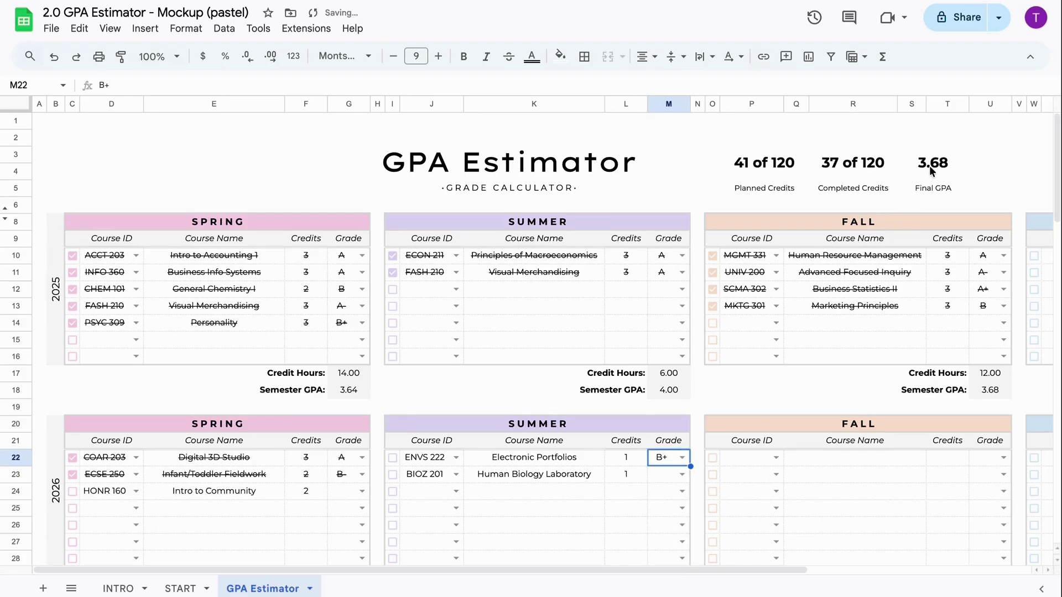
# Set the Summer 2026 grade for ENVS 222 to A.
pyautogui.doubleClick(686, 456)
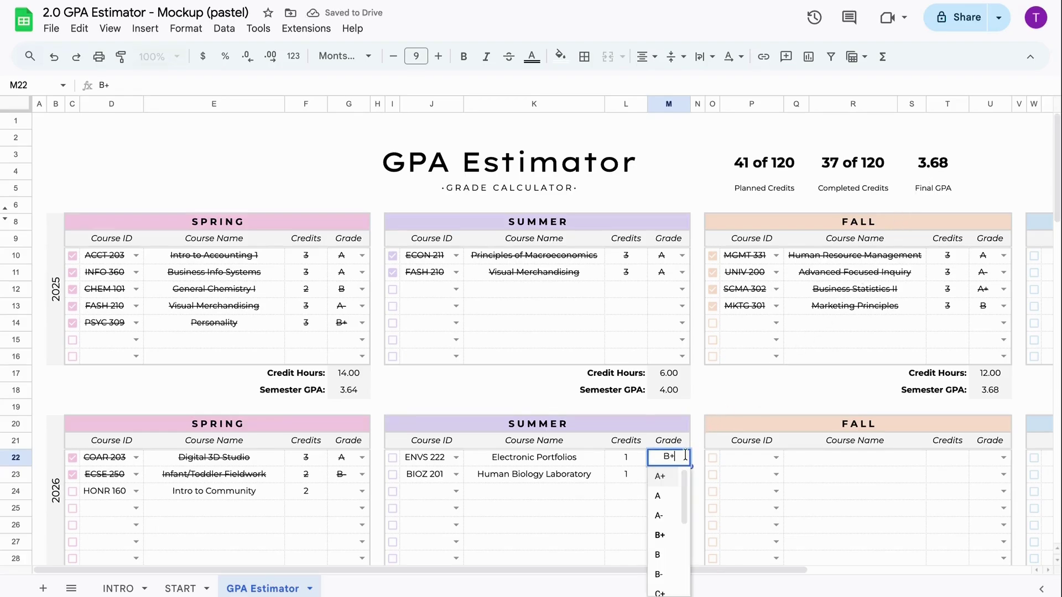
pyautogui.click(667, 496)
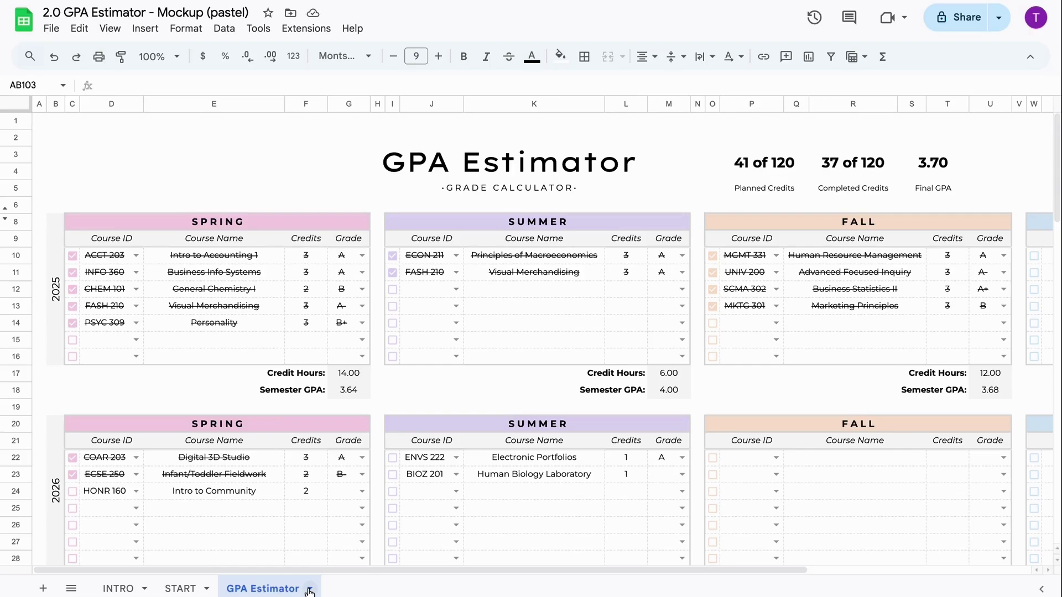
# Customize the spreadsheet theme with a light yellow Accent 1 and a light blue Accent 2, and check the recolored term headers.
pyautogui.click(558, 57)
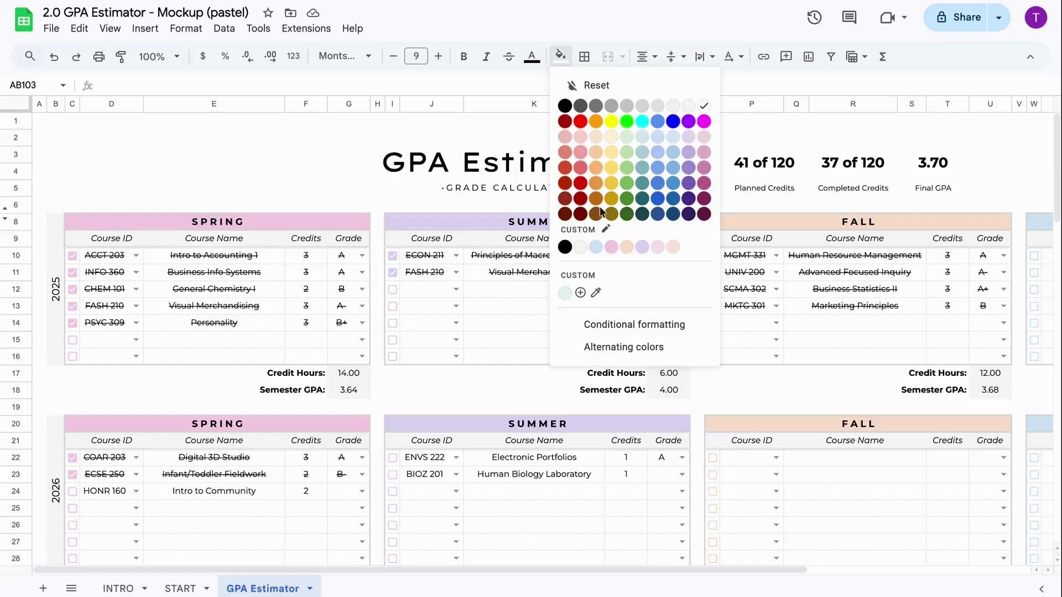
pyautogui.click(607, 230)
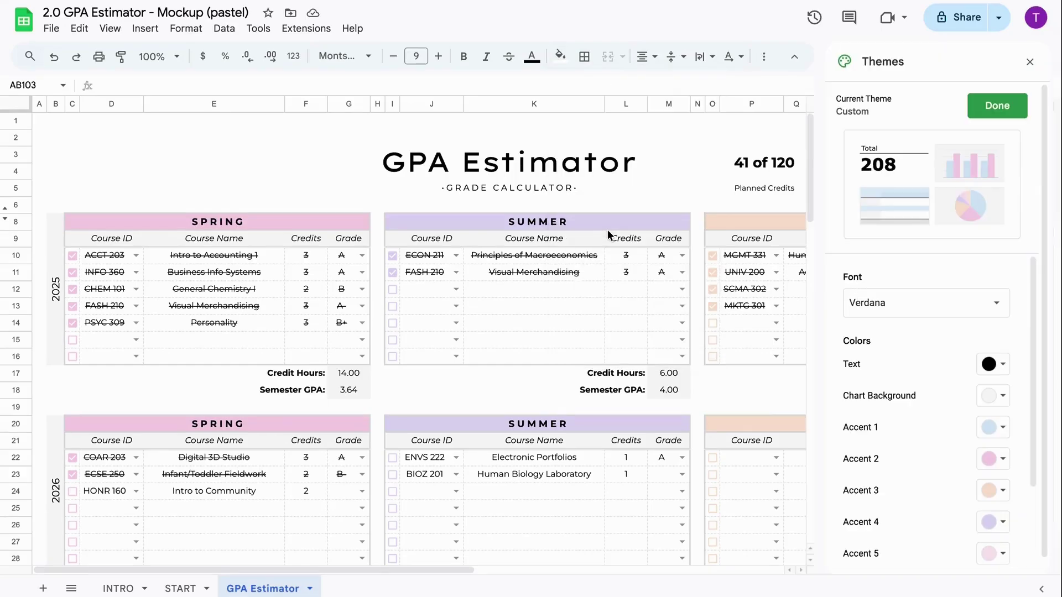
pyautogui.click(996, 428)
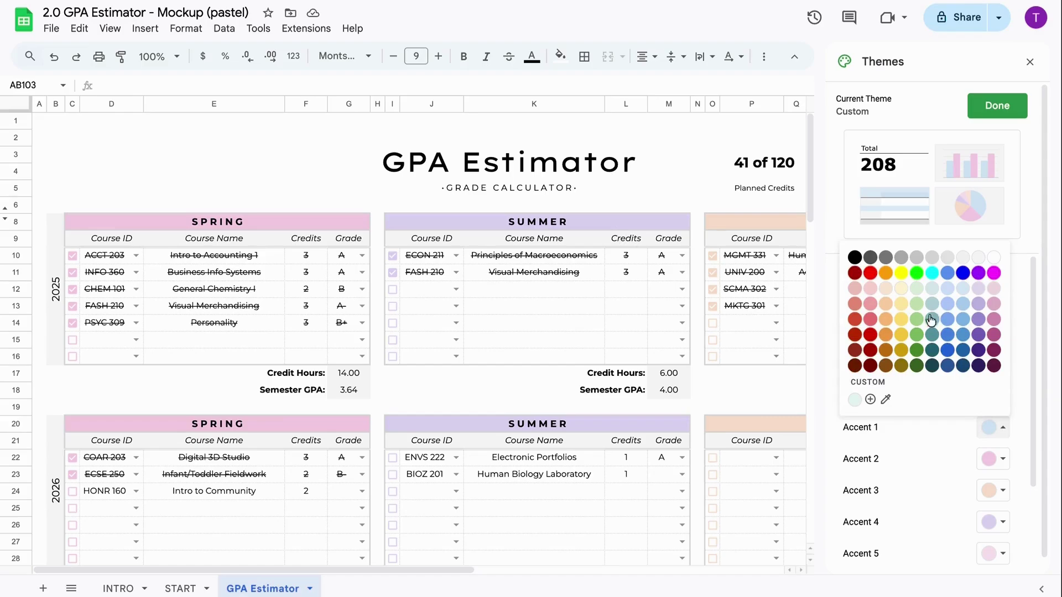
pyautogui.click(901, 288)
pyautogui.click(998, 464)
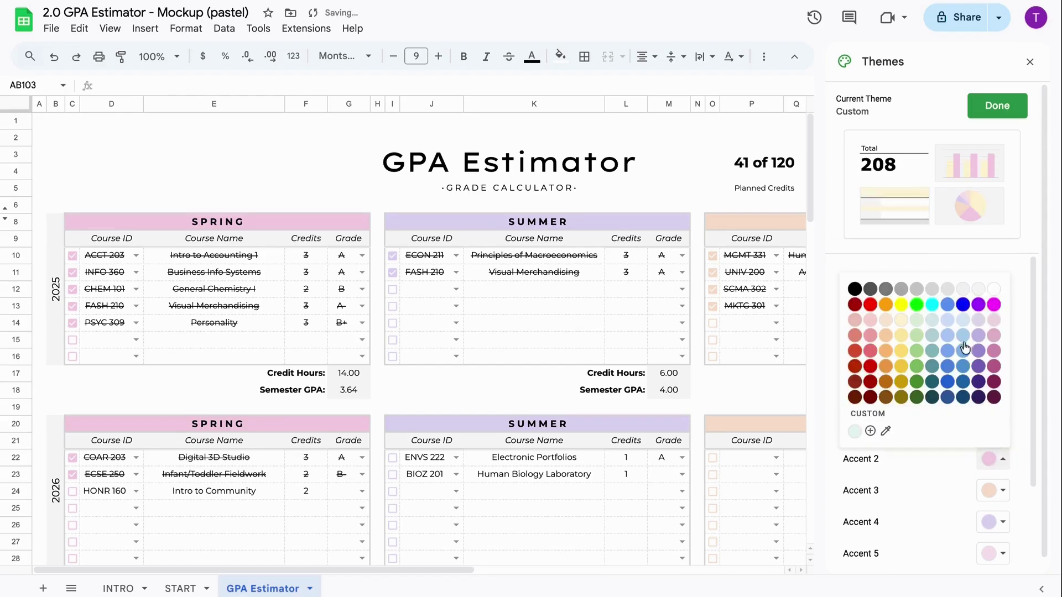
pyautogui.click(948, 320)
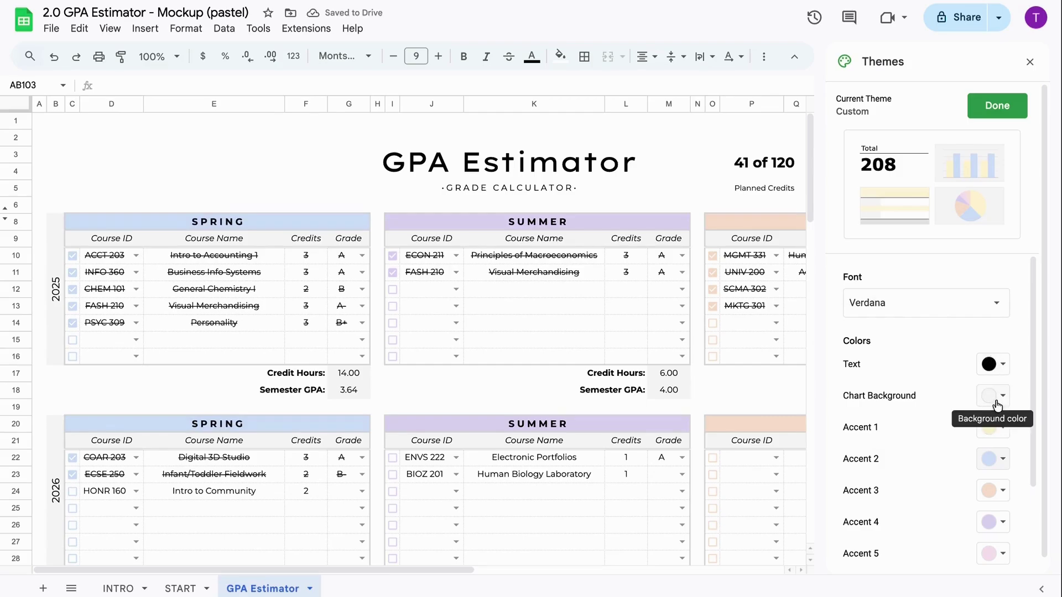
pyautogui.click(996, 108)
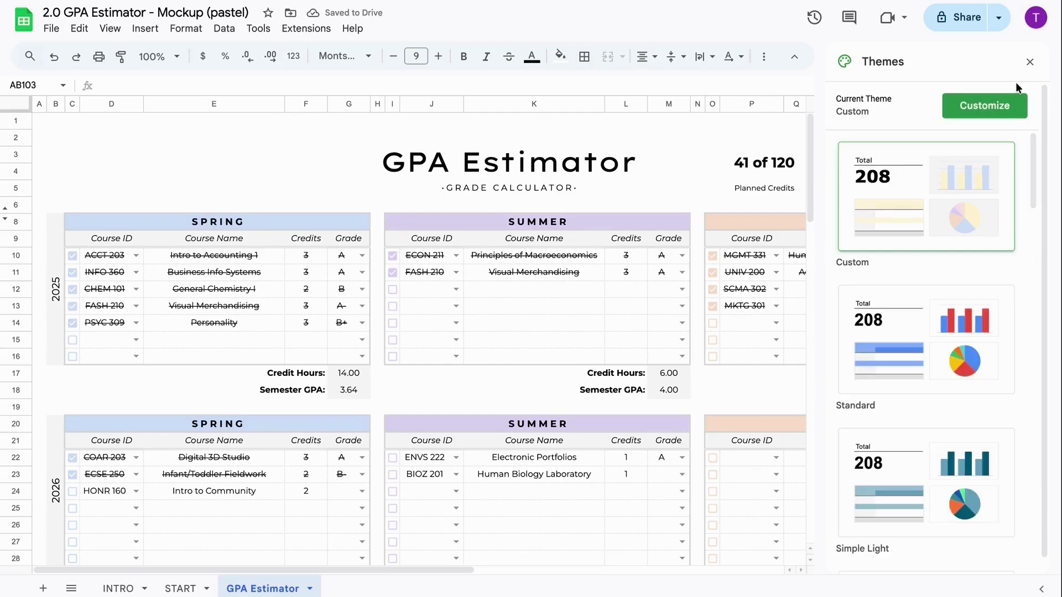
pyautogui.click(1030, 62)
pyautogui.hscroll(5, 891, 340)
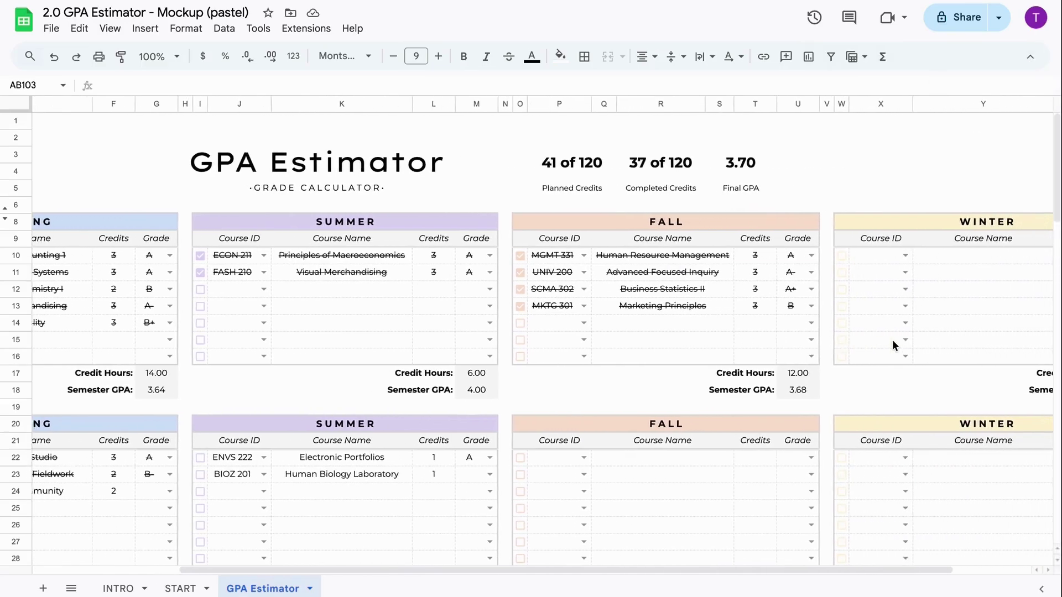
pyautogui.hscroll(-5, 892, 340)
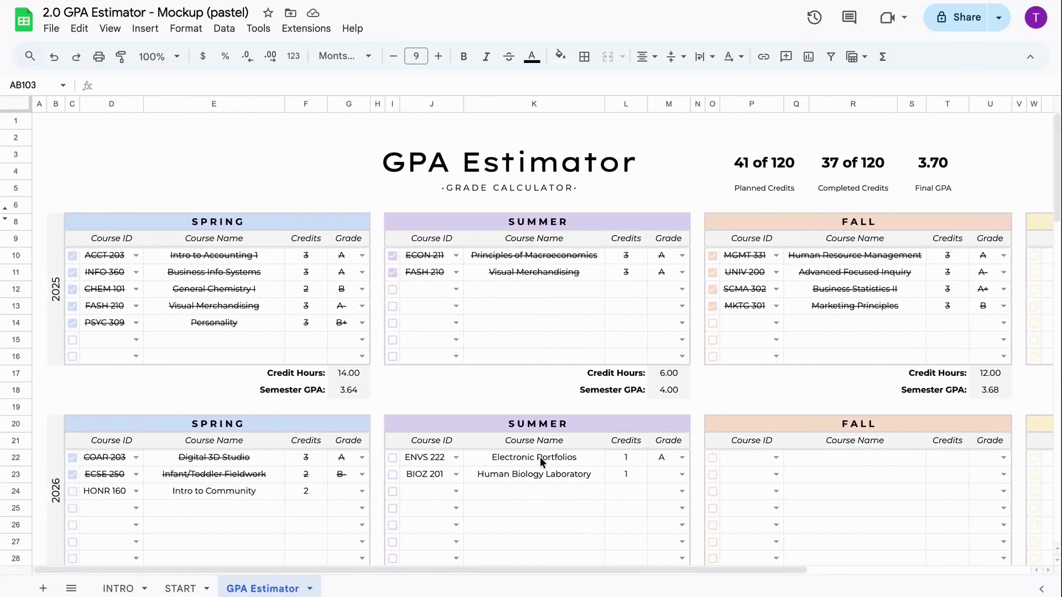
# Switch to the Excel version of the template and unprotect the INTRO, START and GPA Estimator sheets.
pyautogui.click(180, 589)
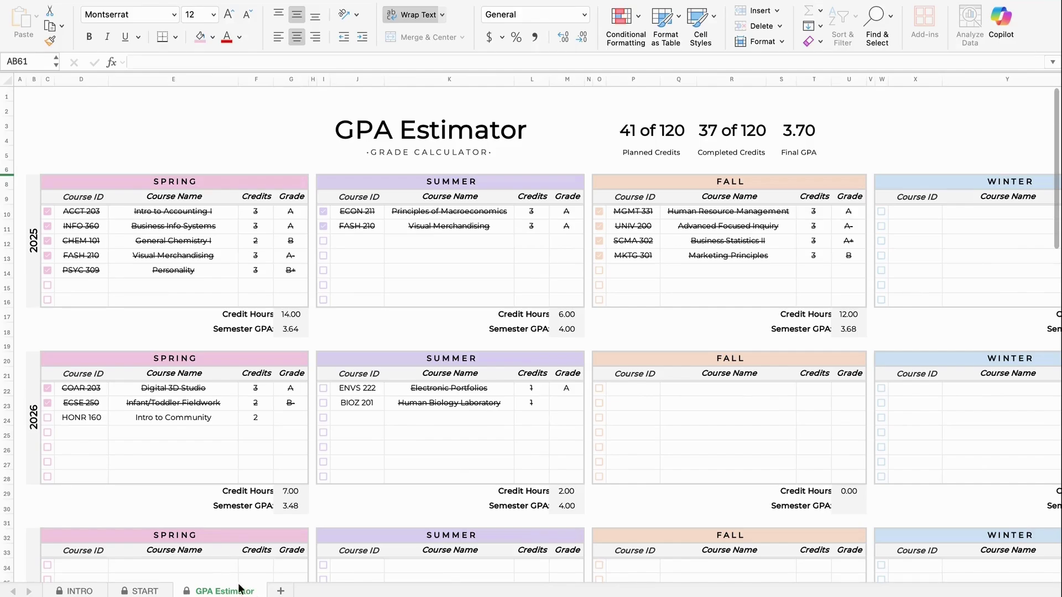
pyautogui.rightClick(90, 592)
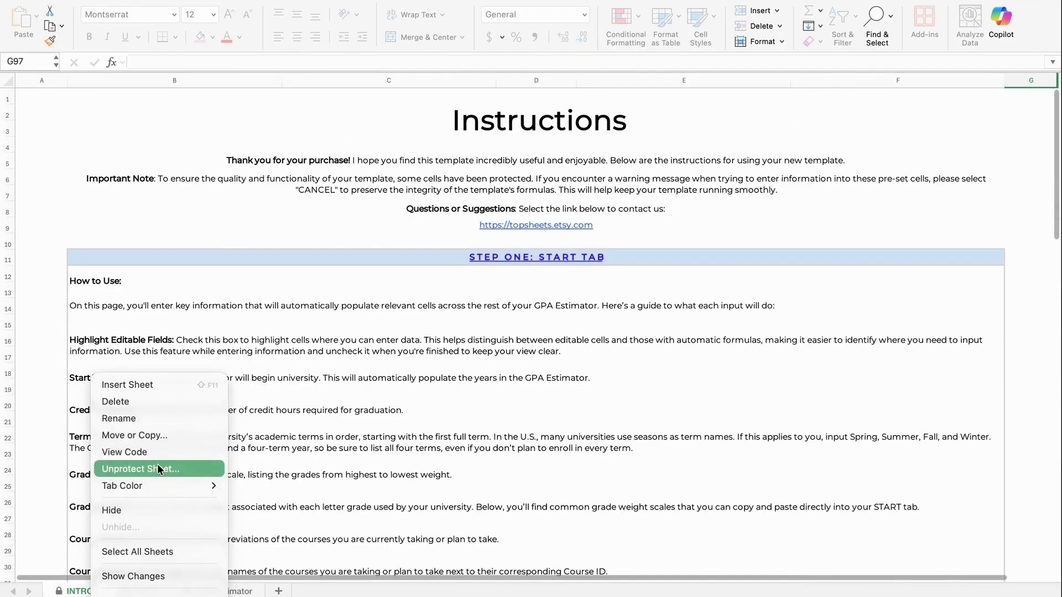
pyautogui.click(141, 469)
pyautogui.rightClick(145, 592)
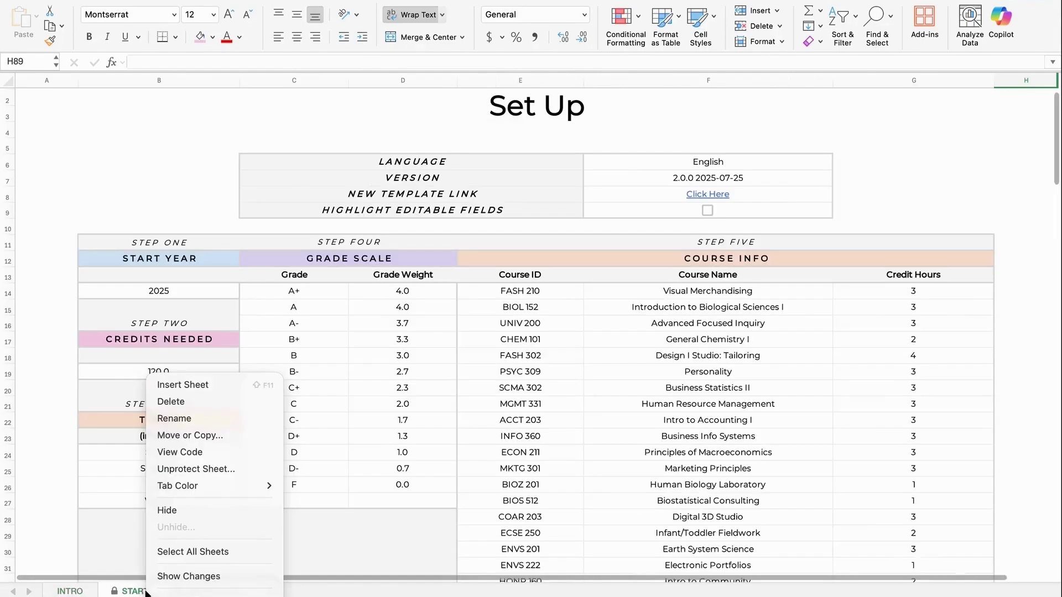
pyautogui.click(208, 470)
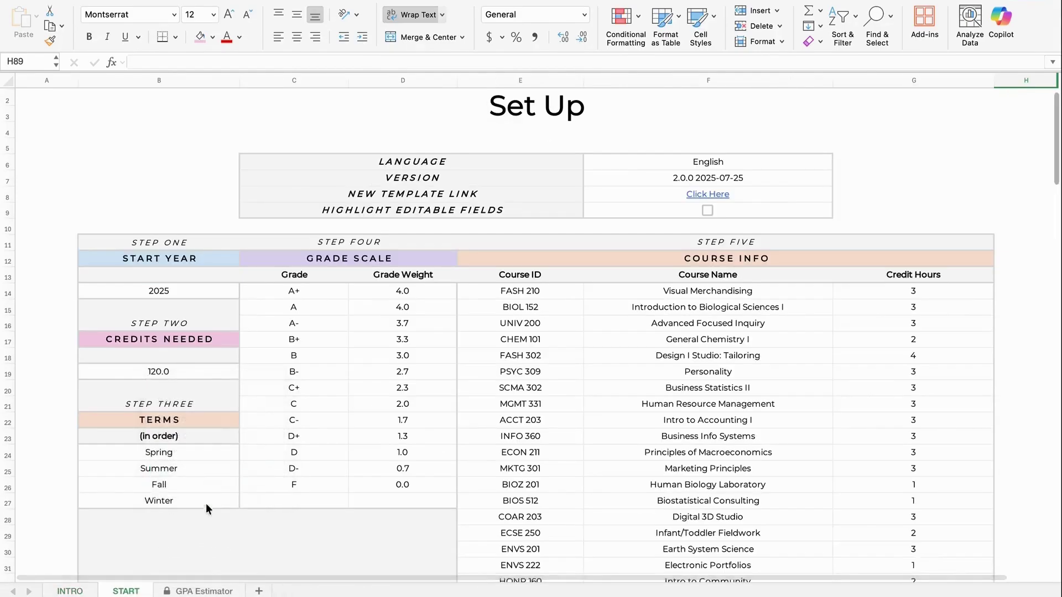
pyautogui.rightClick(217, 592)
pyautogui.click(260, 470)
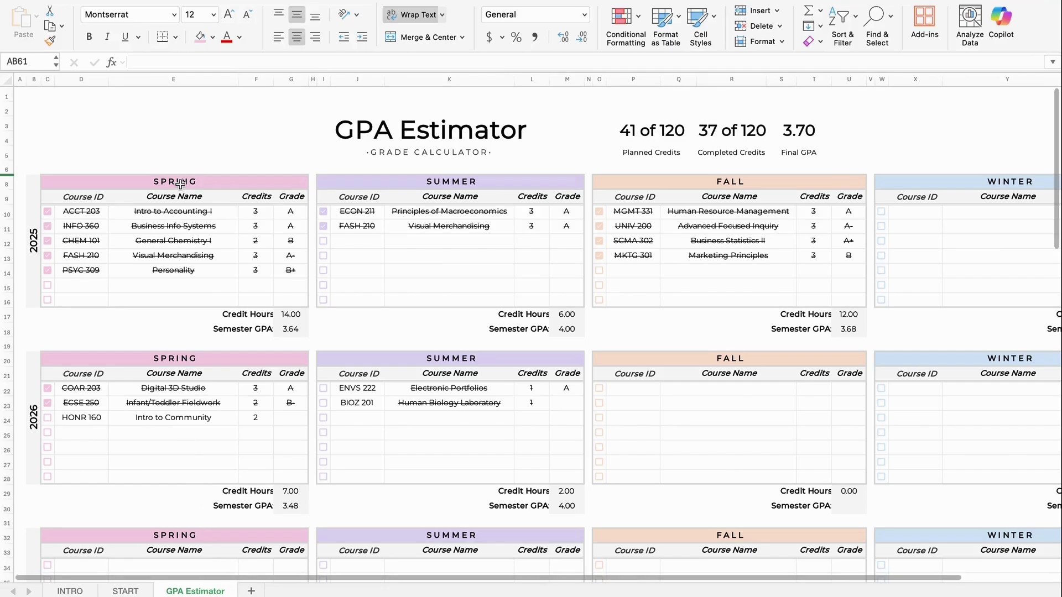
# Try the Blue and Yellow theme color sets on the Excel workbook and settle on Red Violet.
pyautogui.click(157, 1)
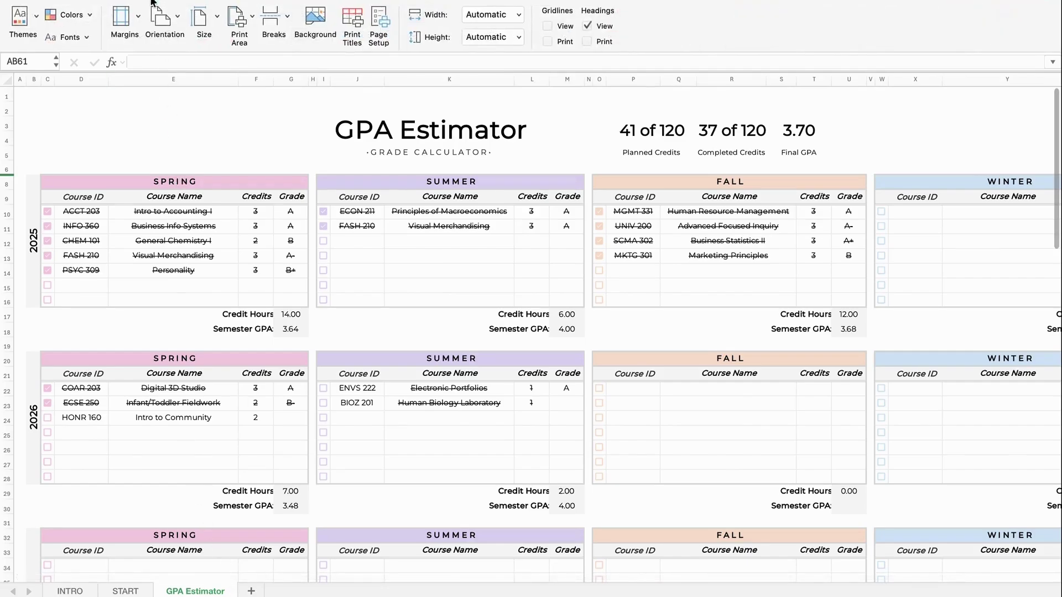
pyautogui.click(90, 16)
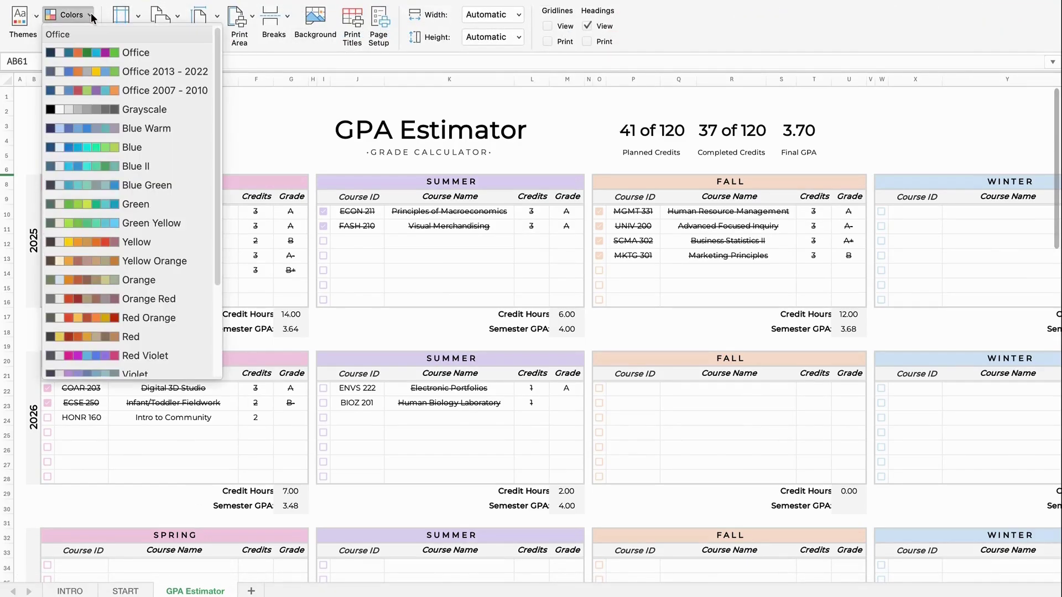
pyautogui.click(101, 148)
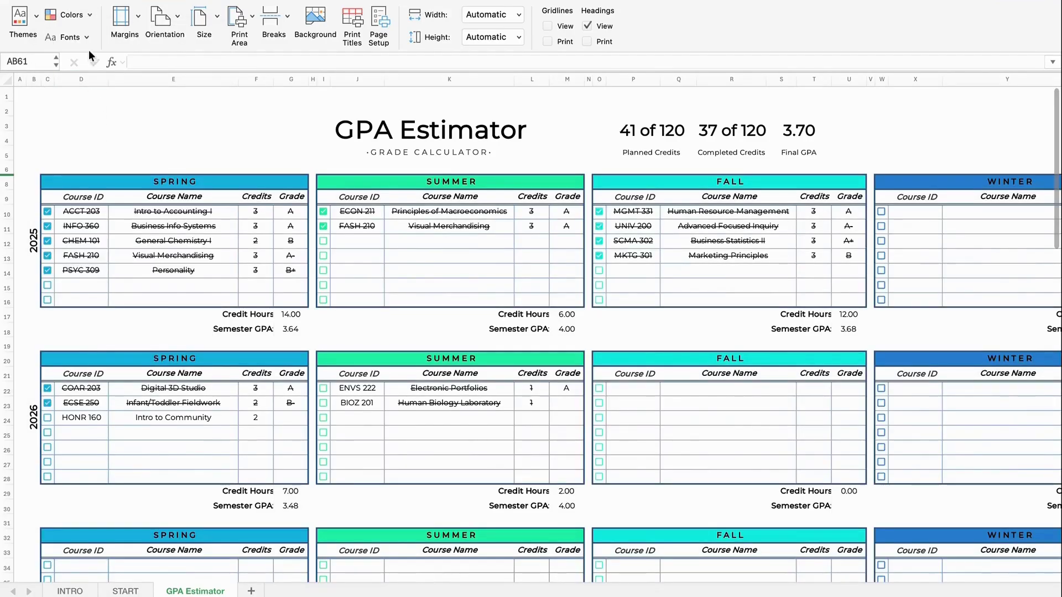
pyautogui.click(89, 15)
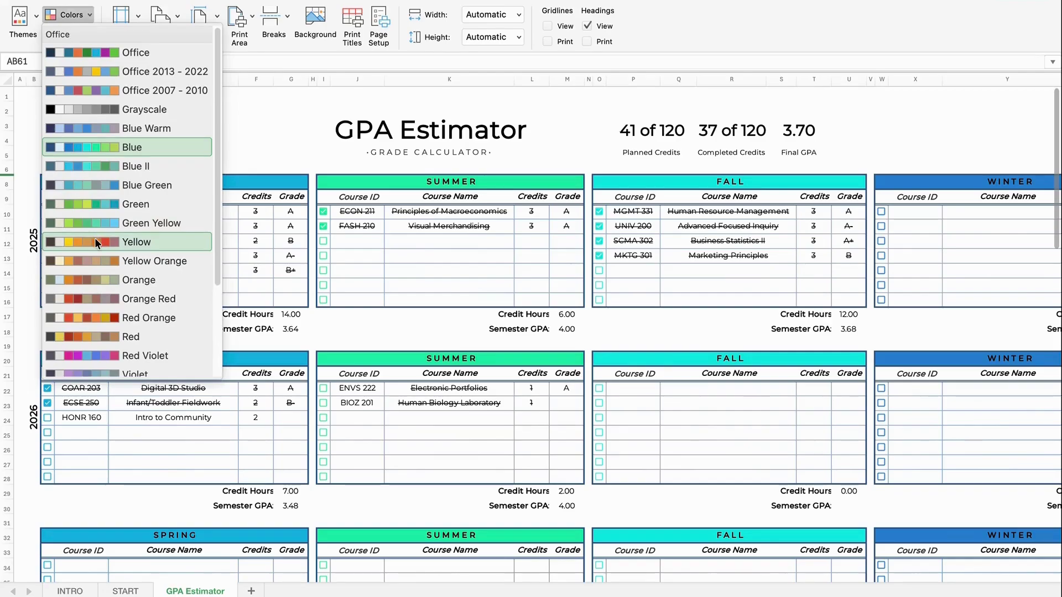
pyautogui.click(95, 240)
pyautogui.click(88, 14)
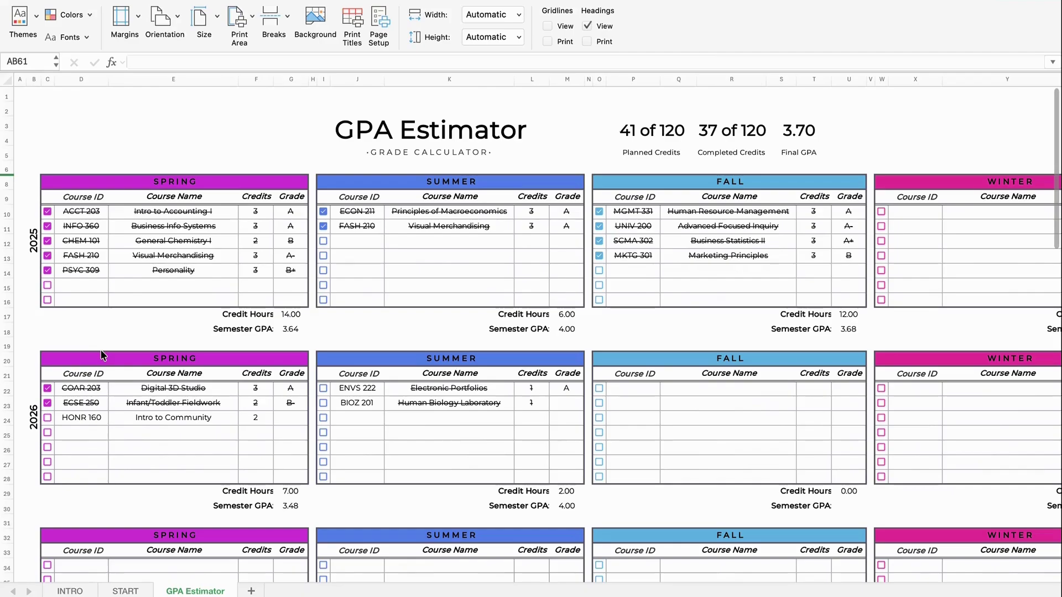
# Apply the custom Neutral theme to the Excel workbook.
pyautogui.click(37, 16)
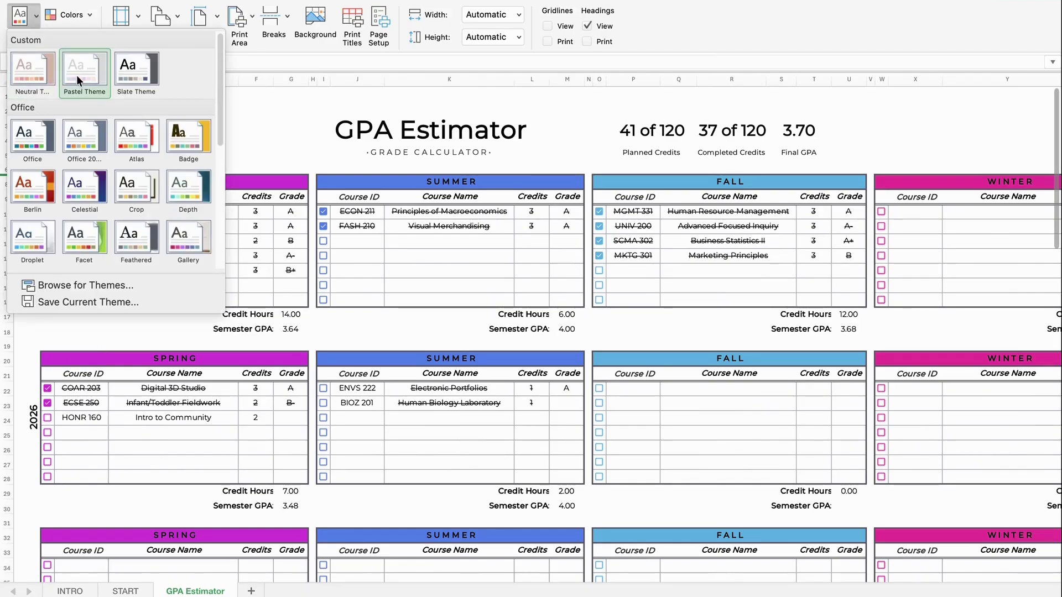
pyautogui.click(47, 77)
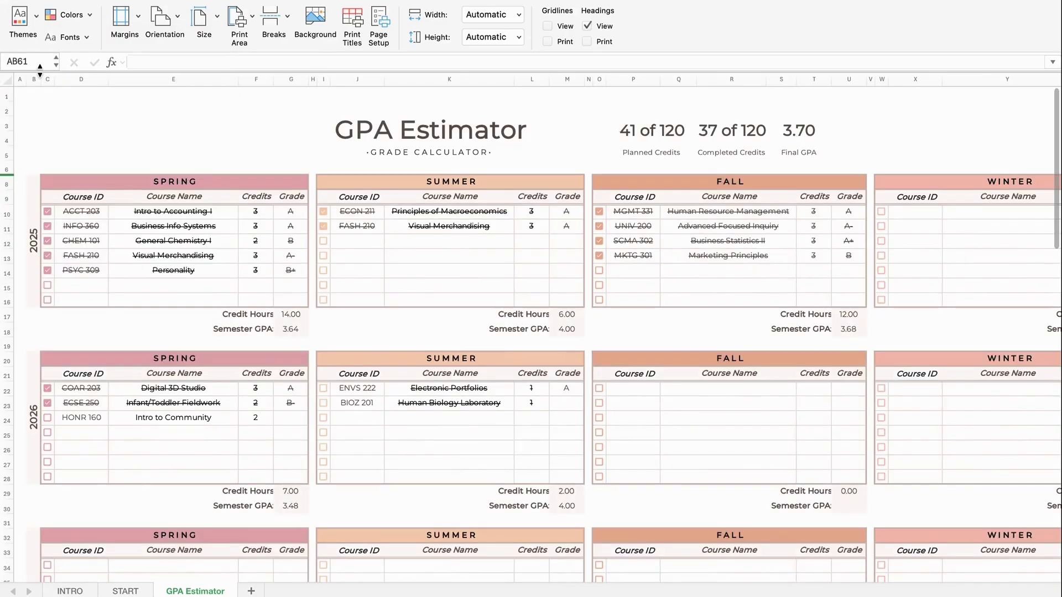
# Protect the INTRO, START and GPA Estimator sheets again without setting a password.
pyautogui.rightClick(72, 591)
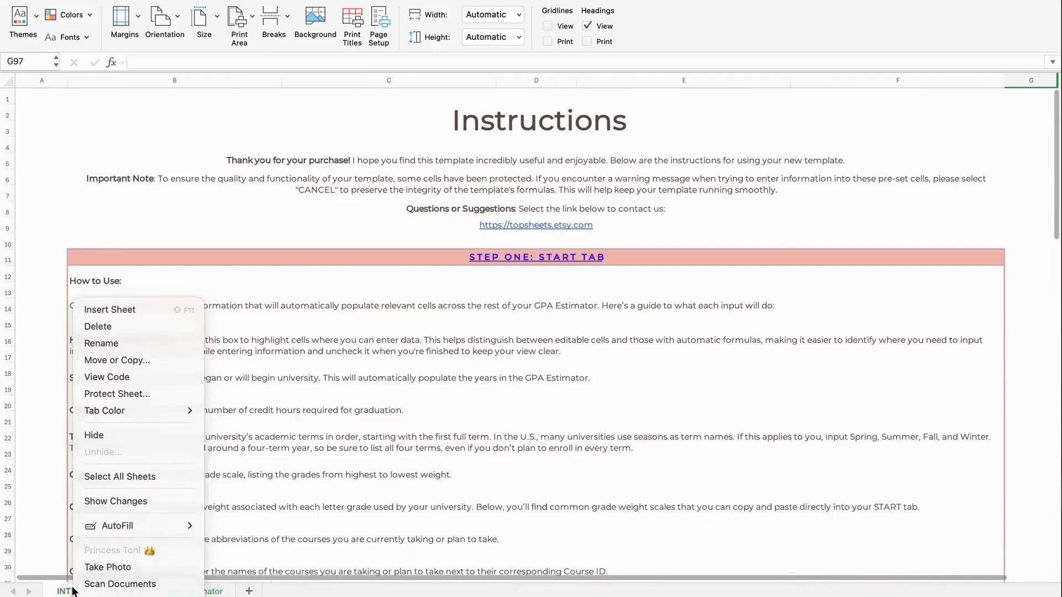
pyautogui.click(116, 393)
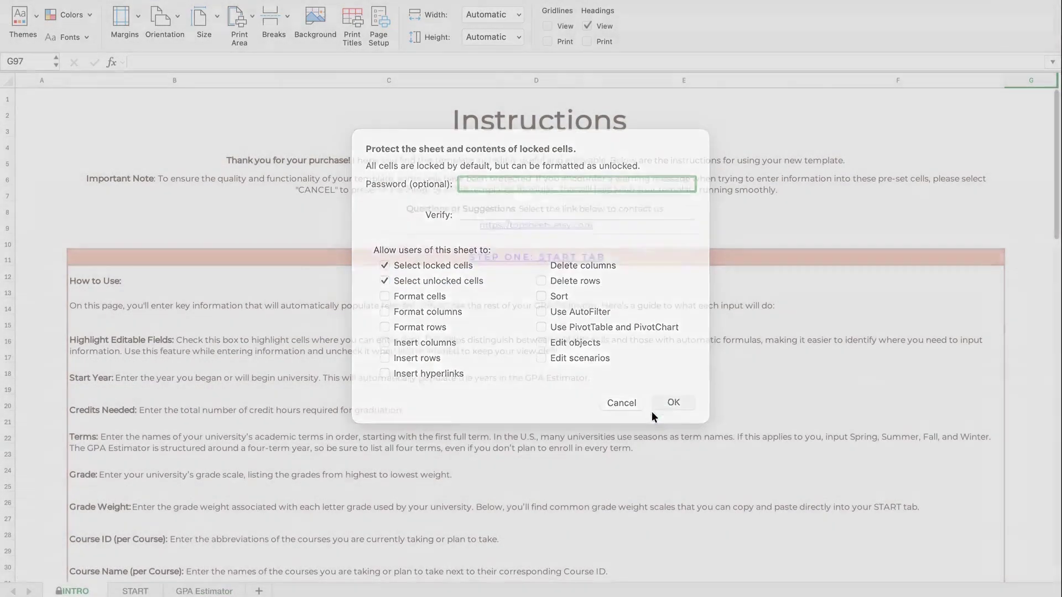
pyautogui.click(672, 409)
pyautogui.rightClick(133, 591)
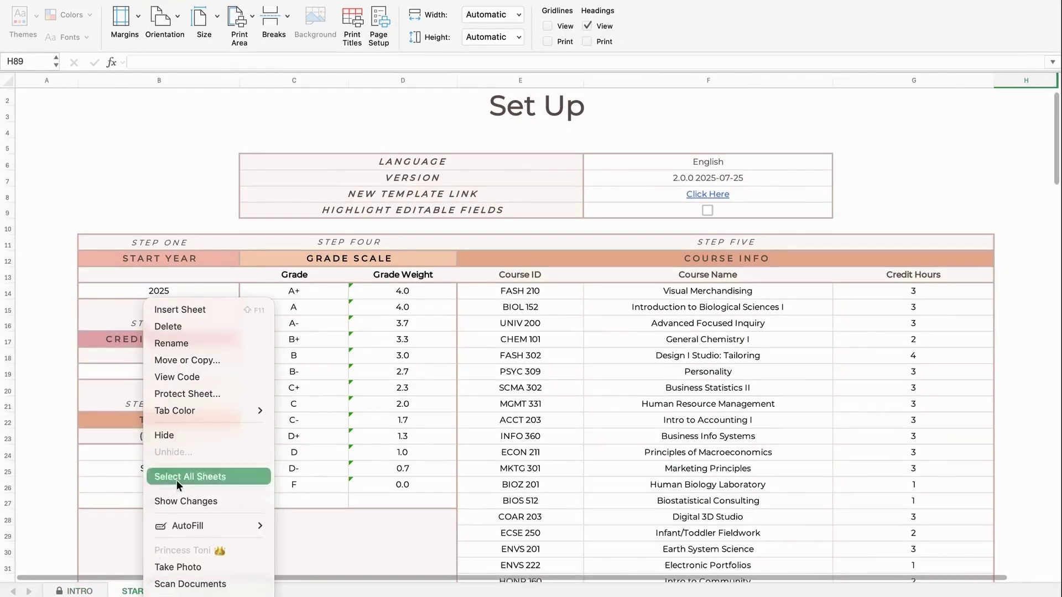
pyautogui.click(199, 394)
pyautogui.click(669, 410)
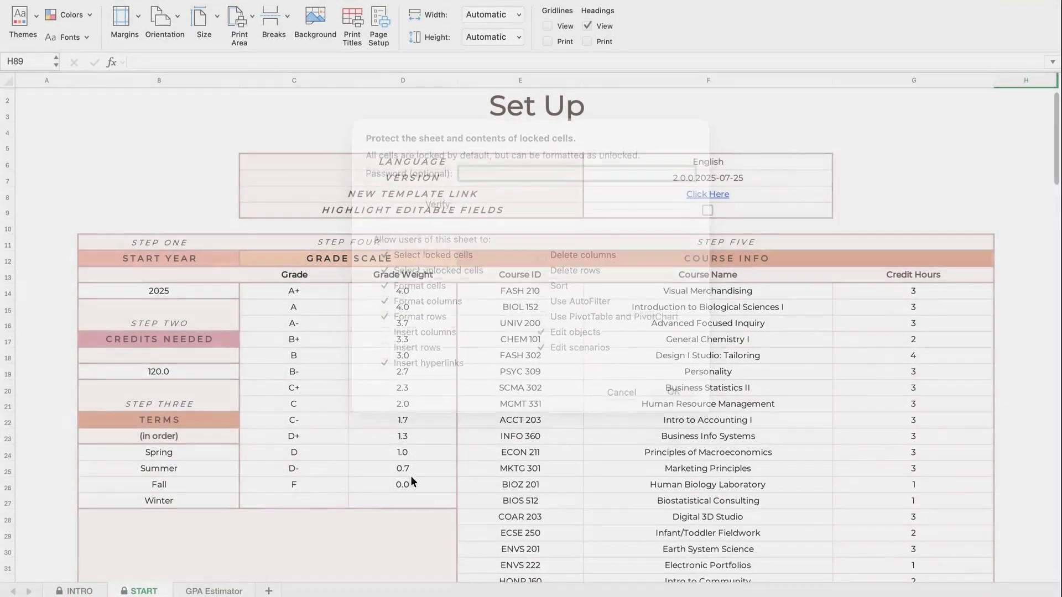
pyautogui.rightClick(214, 590)
pyautogui.click(244, 394)
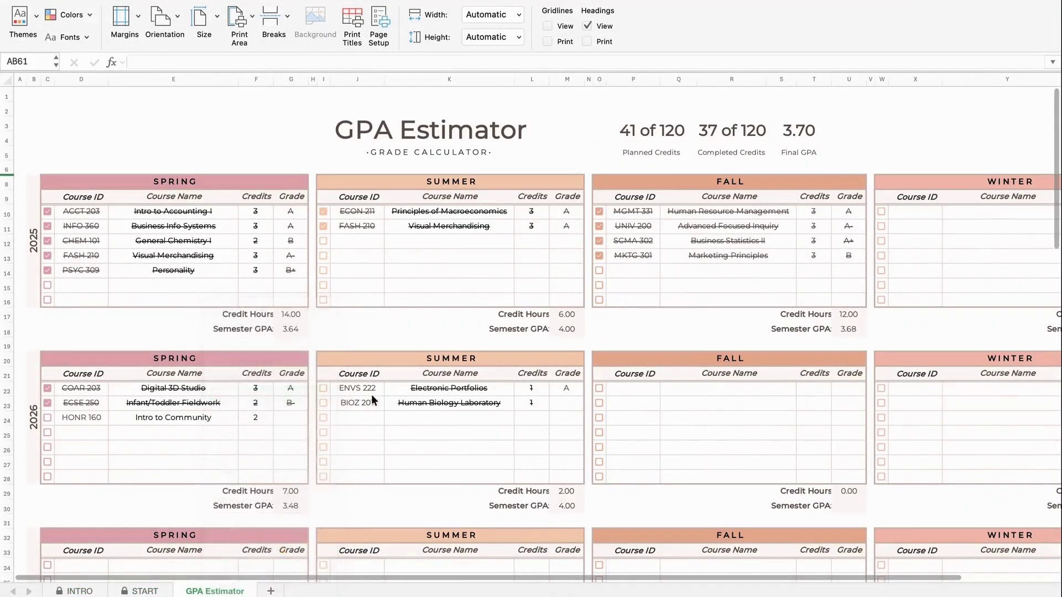
pyautogui.click(679, 410)
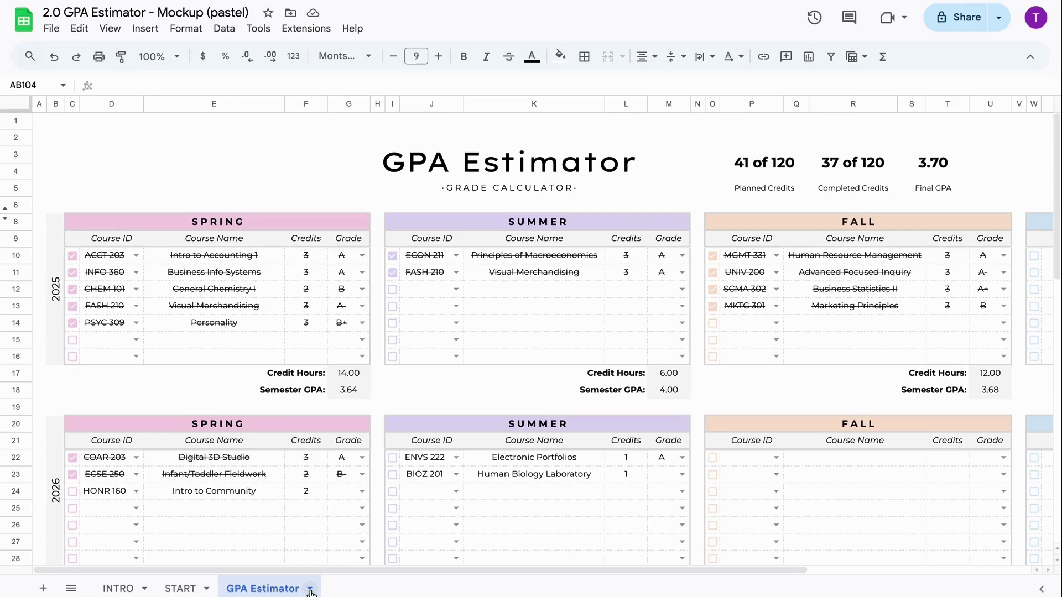
# In the pastel Google Sheets version, unhide rows 68 to 103 below the 2029 block of the GPA Estimator sheet, accepting the protected-range edit.
pyautogui.scroll(-6, 373, 521)
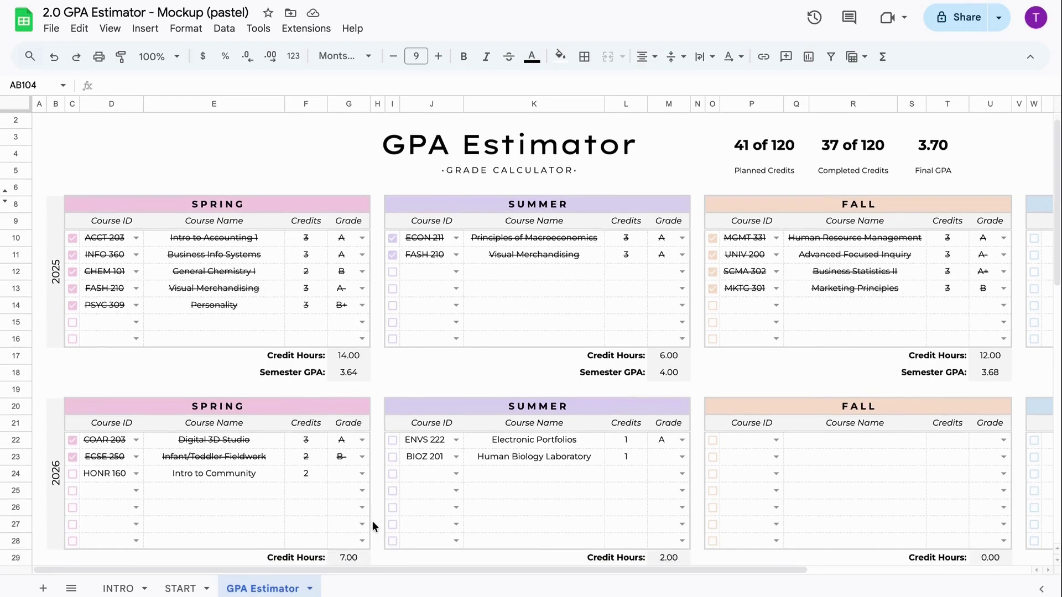
pyautogui.scroll(-7, 373, 521)
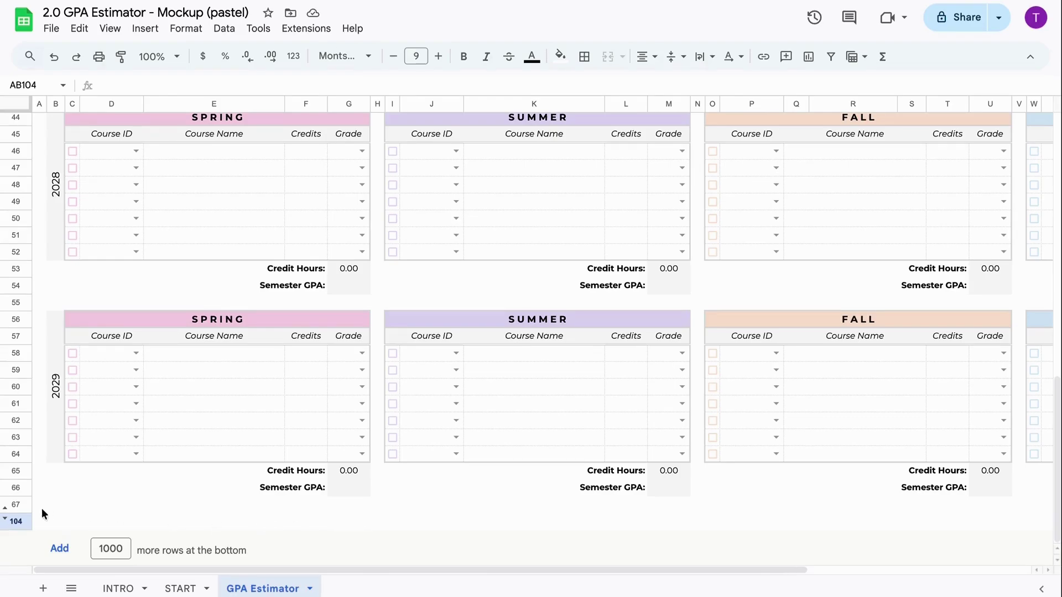
pyautogui.click(7, 506)
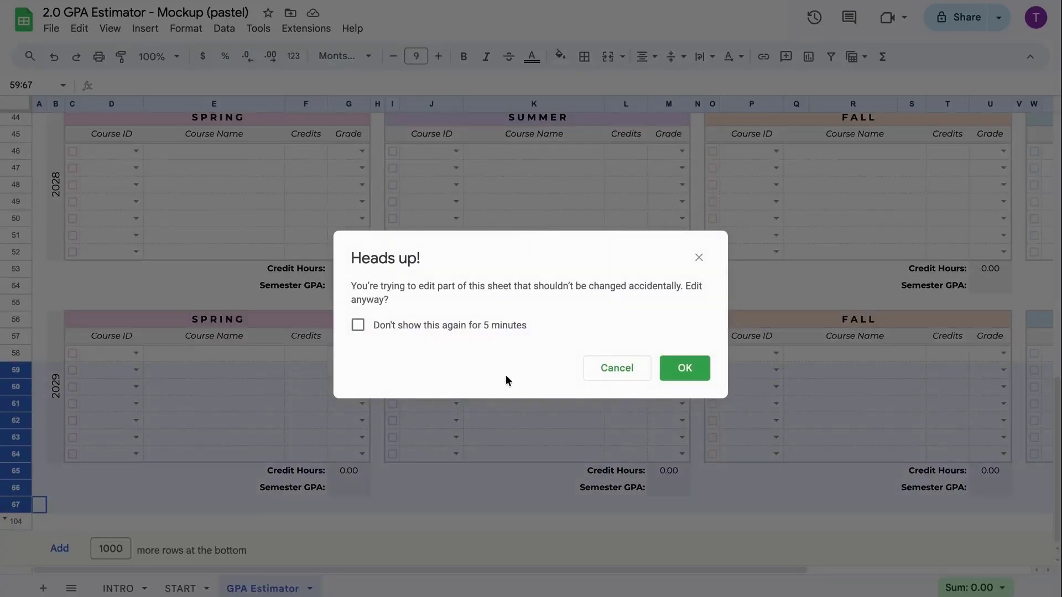
pyautogui.click(685, 368)
pyautogui.scroll(-3, 694, 375)
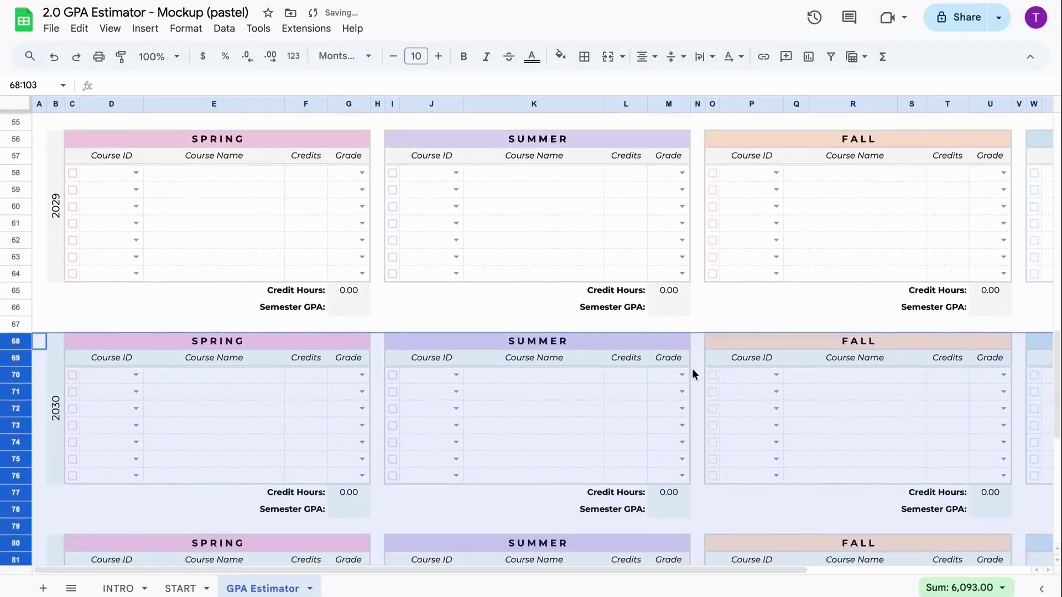
pyautogui.scroll(-7, 693, 375)
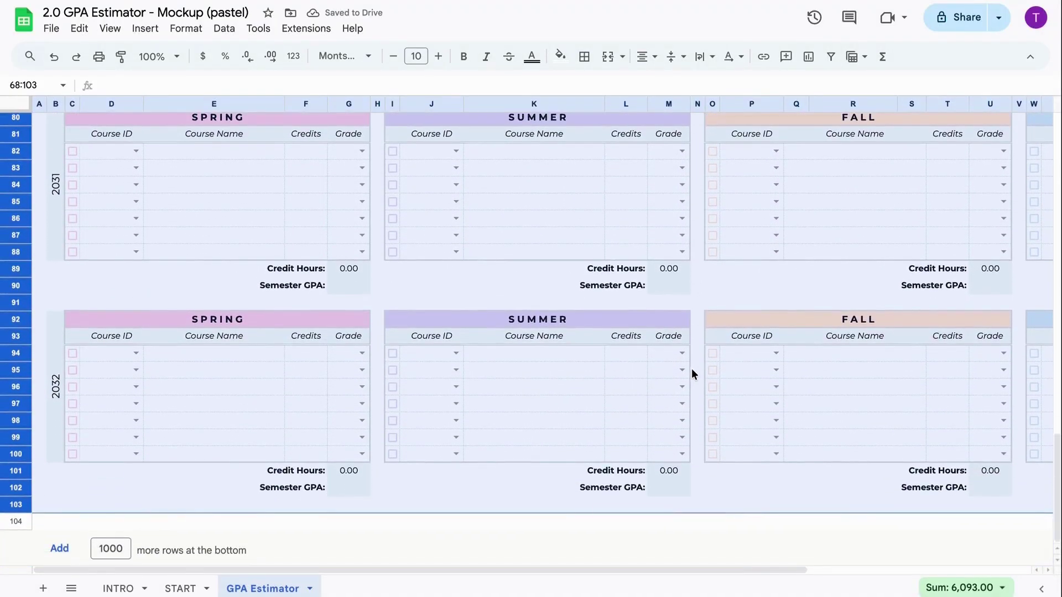
# Hide rows 91 to 103, which hold the 2032 block, and accept editing the protected range.
pyautogui.click(33, 301)
pyautogui.moveTo(17, 303); pyautogui.dragTo(18, 504)
pyautogui.rightClick(18, 505)
pyautogui.click(75, 314)
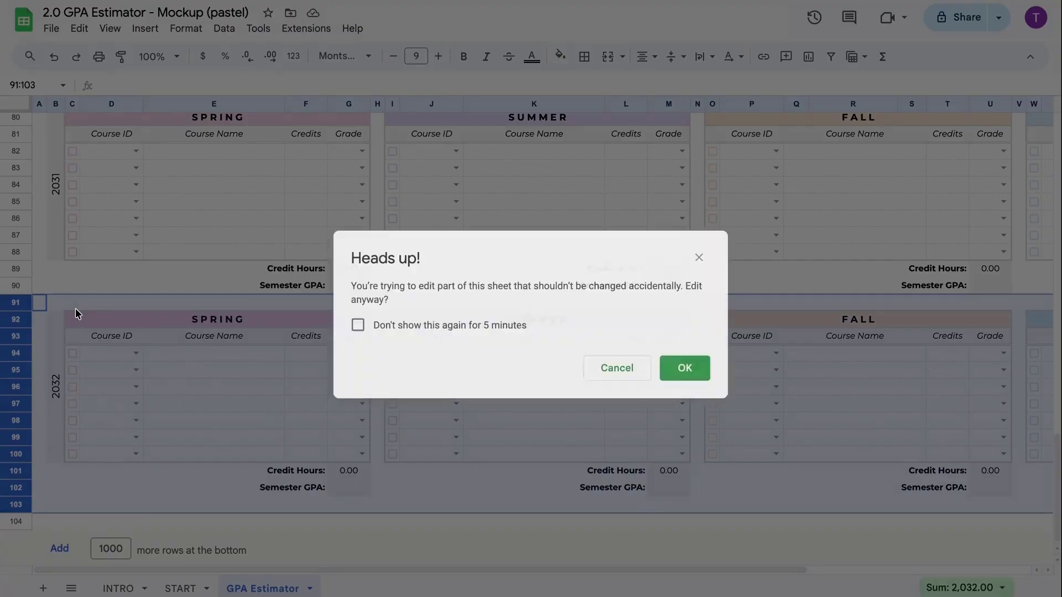
pyautogui.click(684, 367)
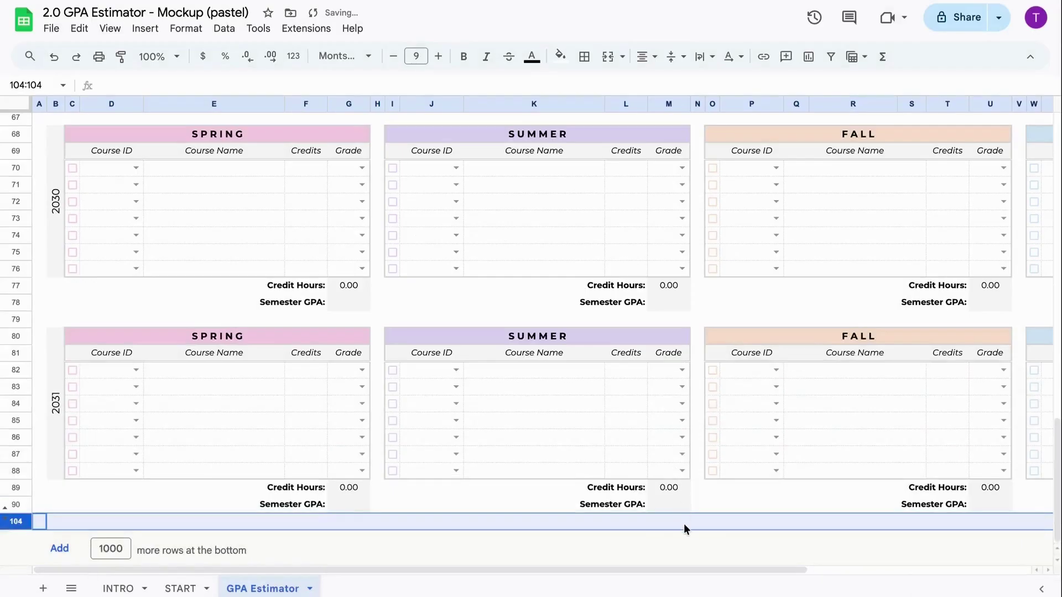
pyautogui.click(685, 529)
pyautogui.scroll(20, 685, 528)
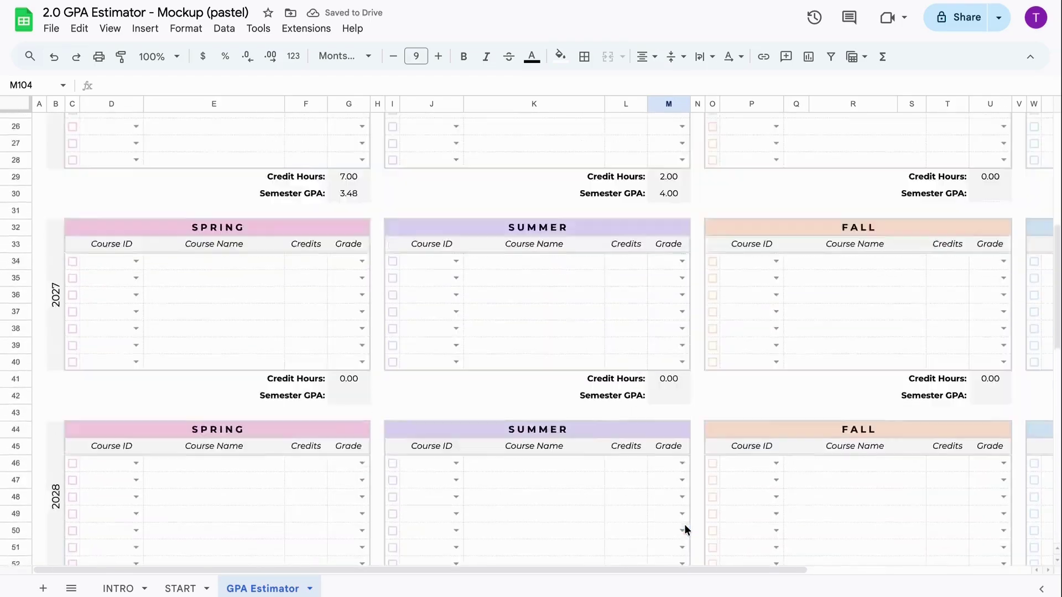